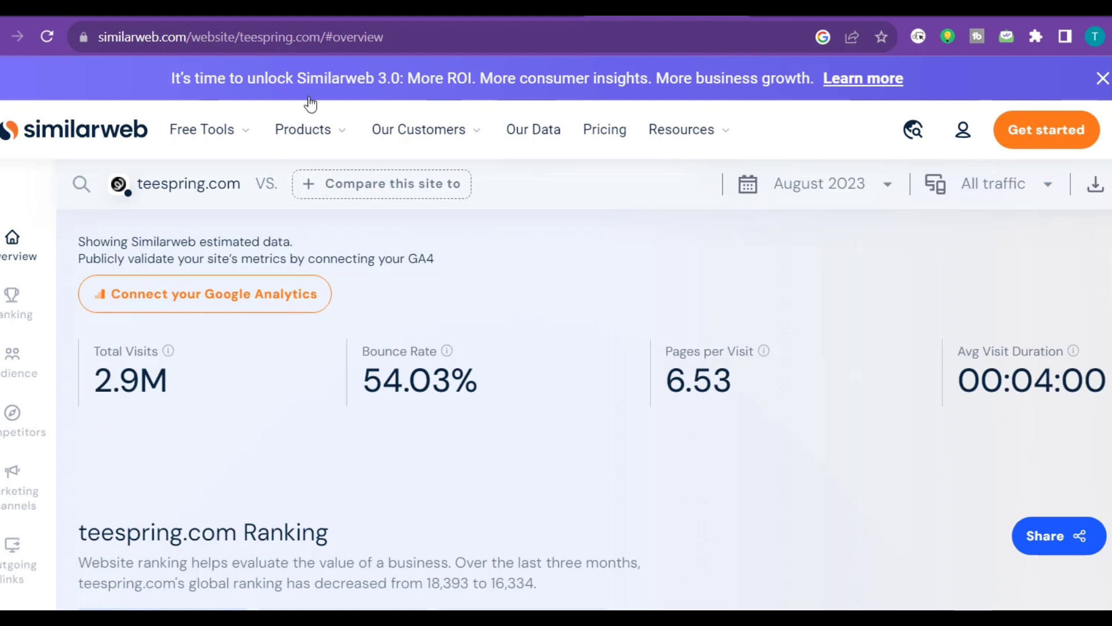
- Switch to the Teespring website and go through its login page to the account sign-up form
left_click(493, 11)
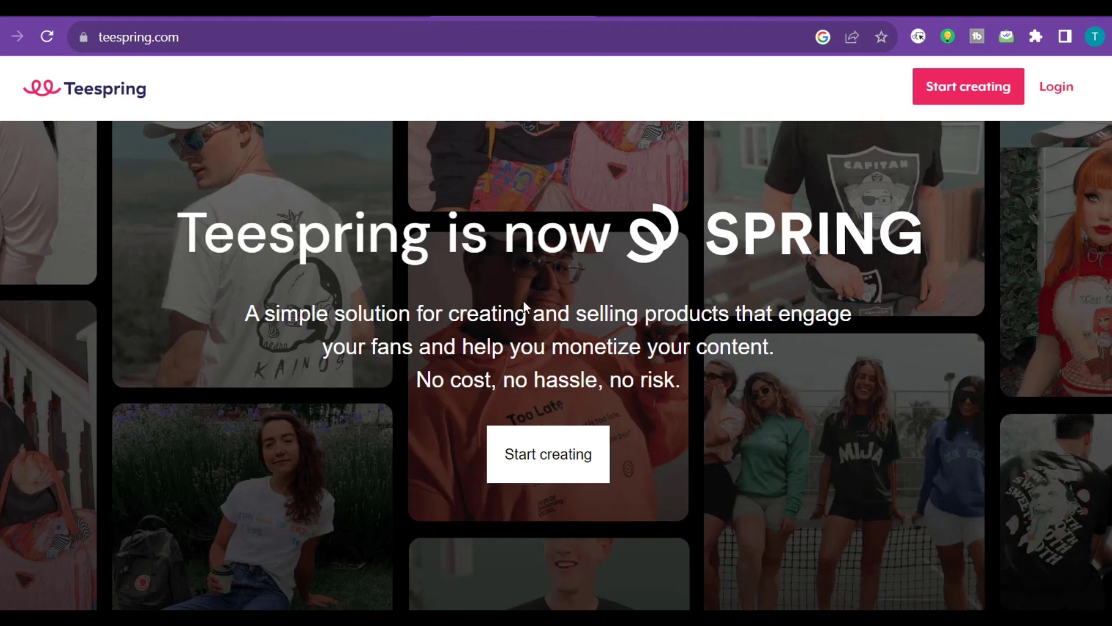
scroll(556, 333, "down", 9)
left_click(1058, 91)
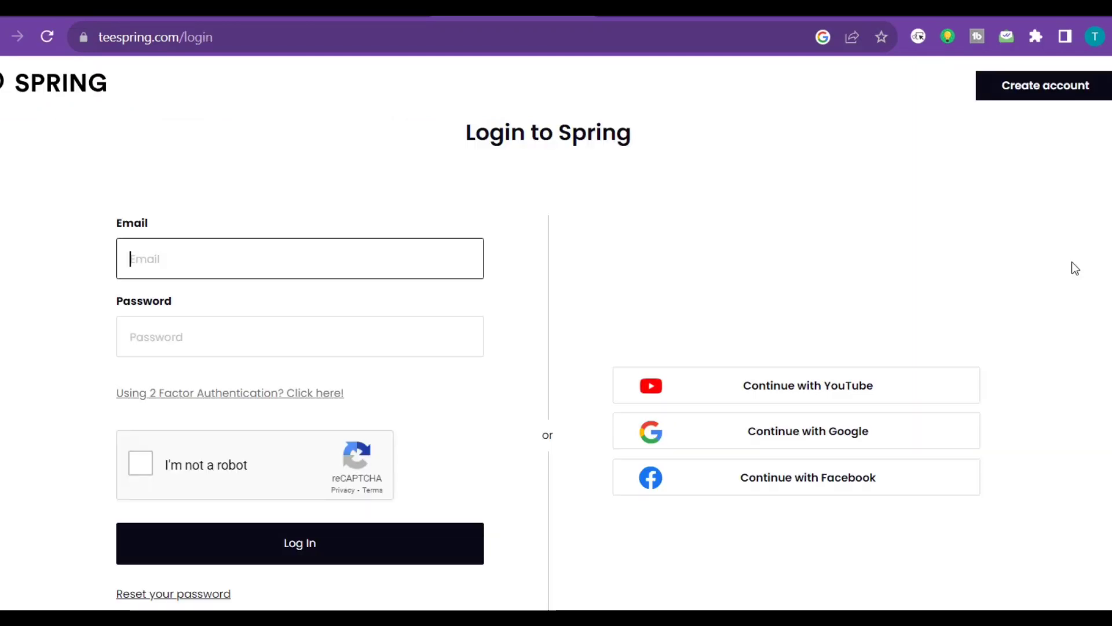
left_click(1068, 94)
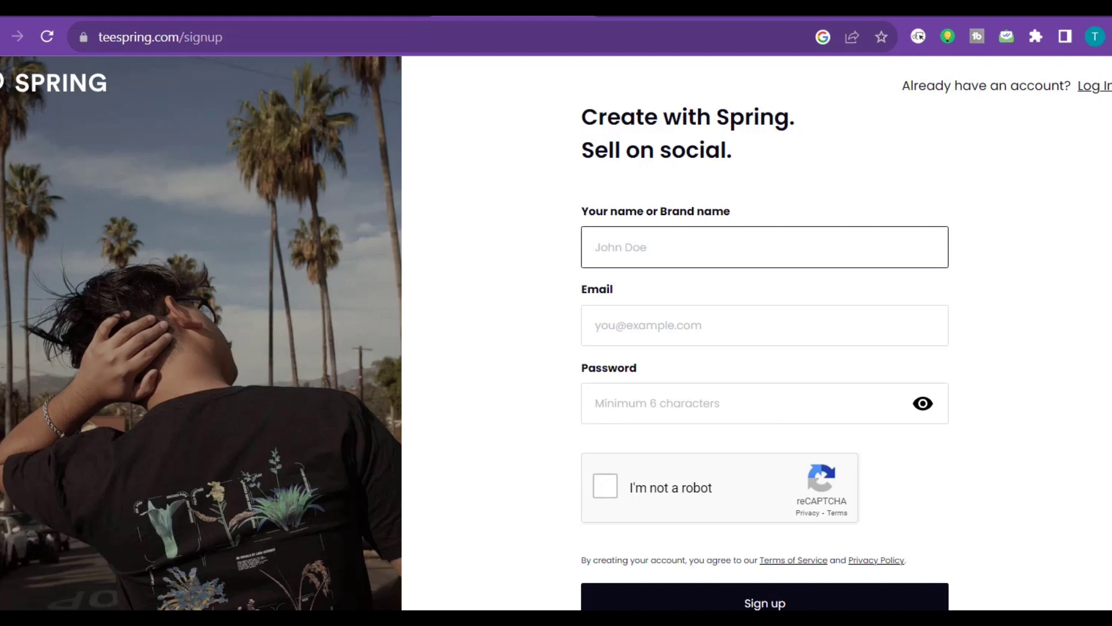
scroll(765, 348, "down", 3)
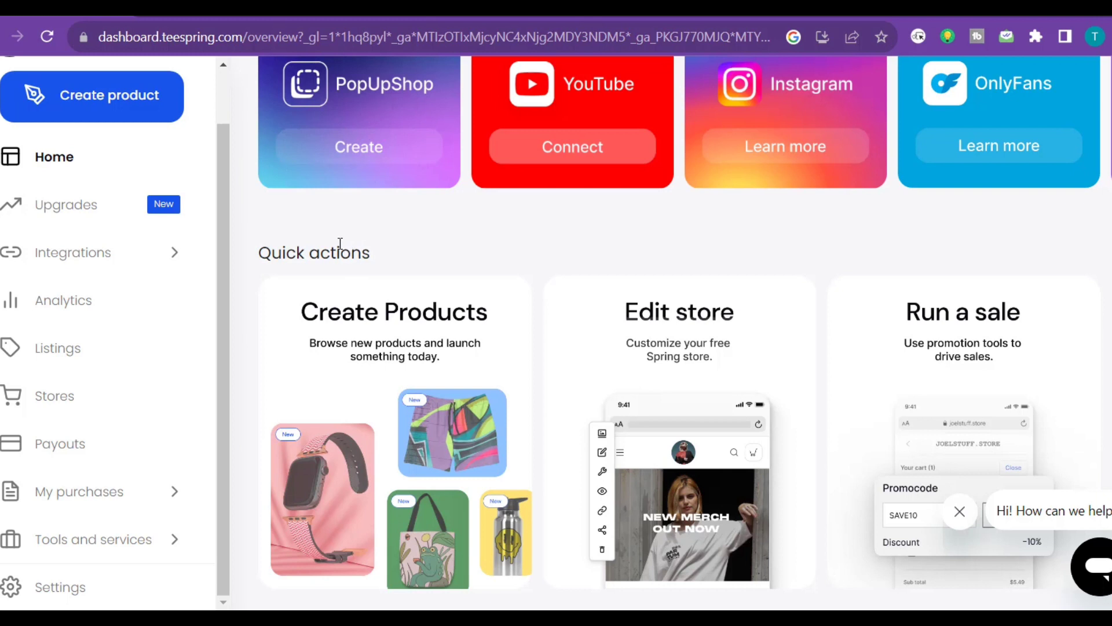
- Expand the dashboard's integration options and review the PayPal, Payoneer and two-factor sections of the payout settings
left_click(165, 267)
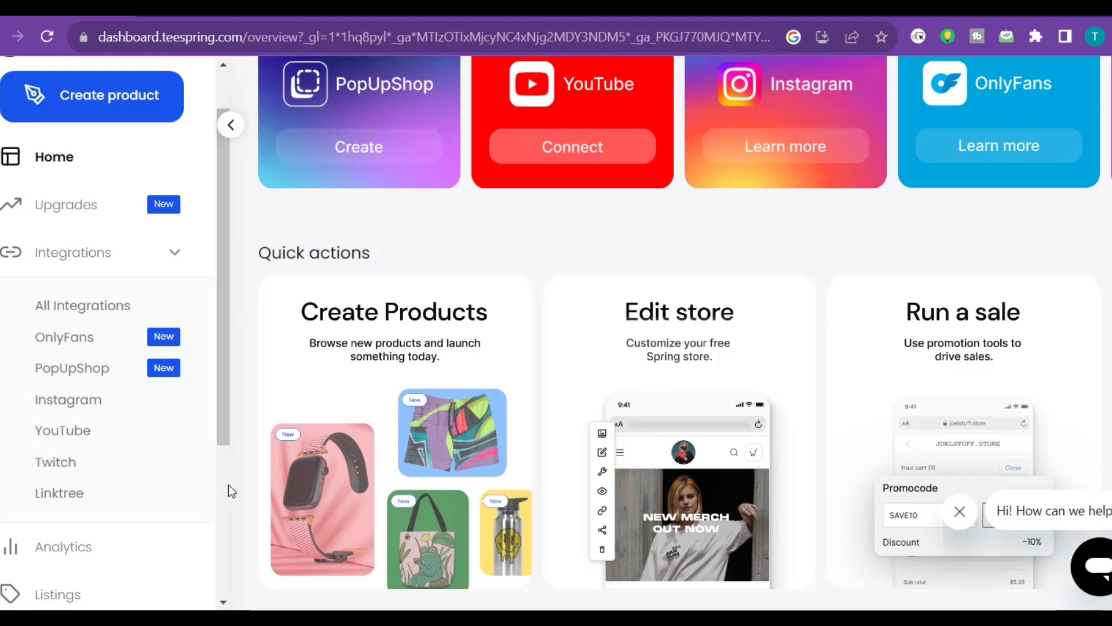
scroll(228, 484, "down", 4)
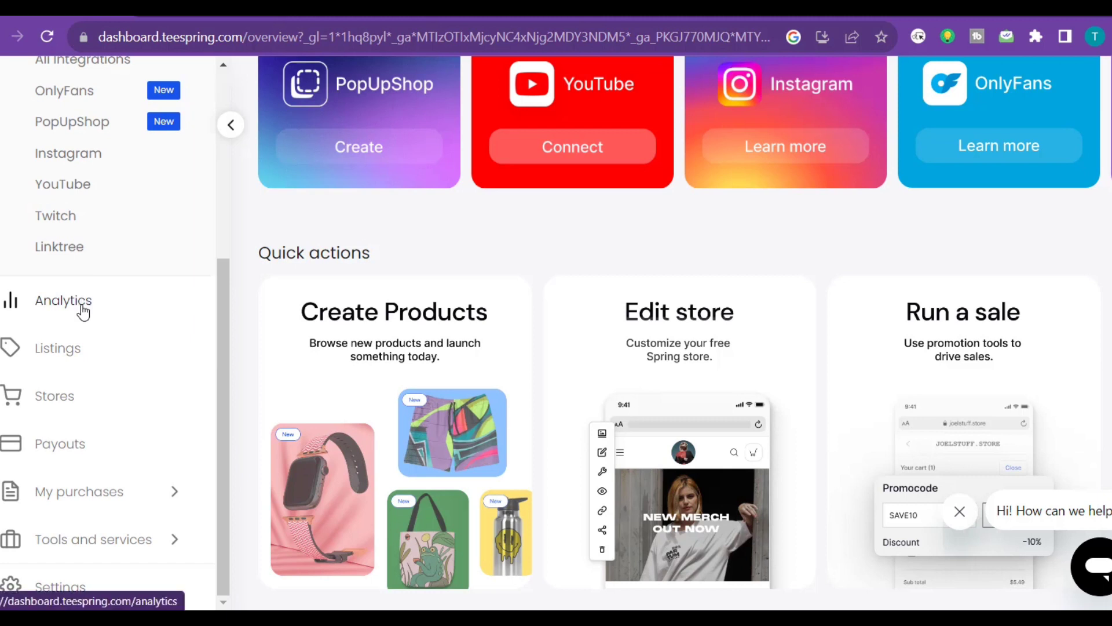
left_click(82, 453)
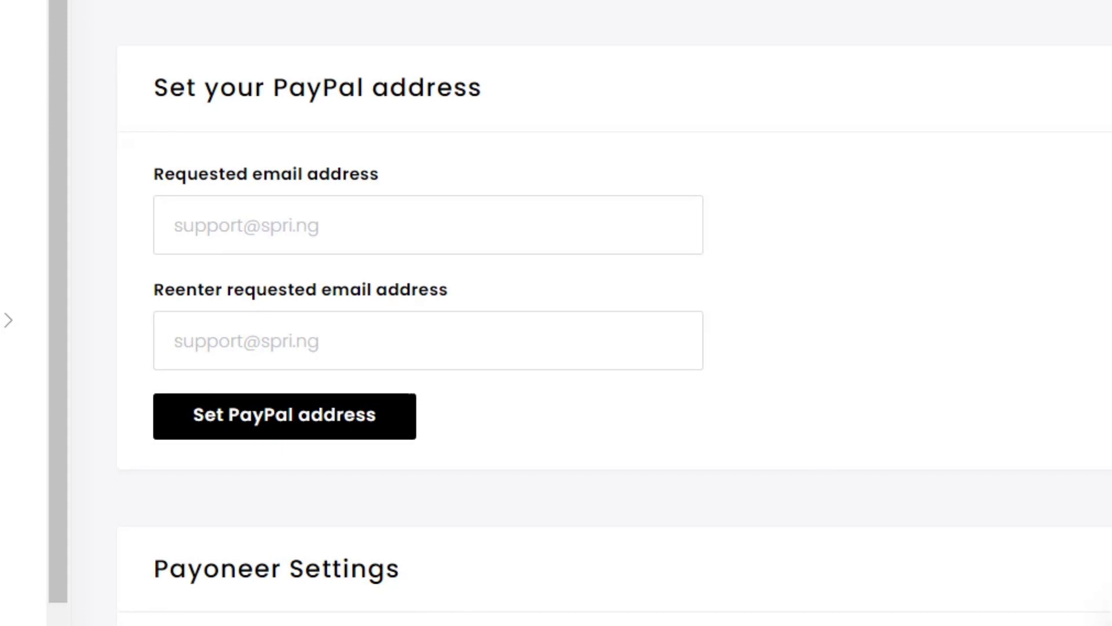
scroll(939, 520, "down", 6)
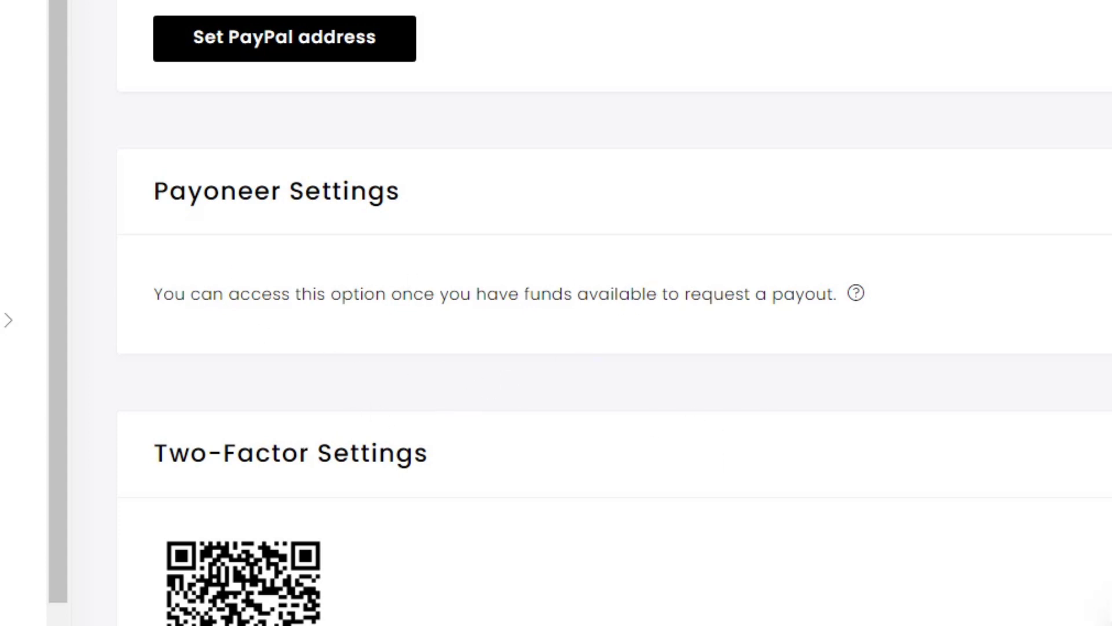
scroll(615, 313, "down", 4)
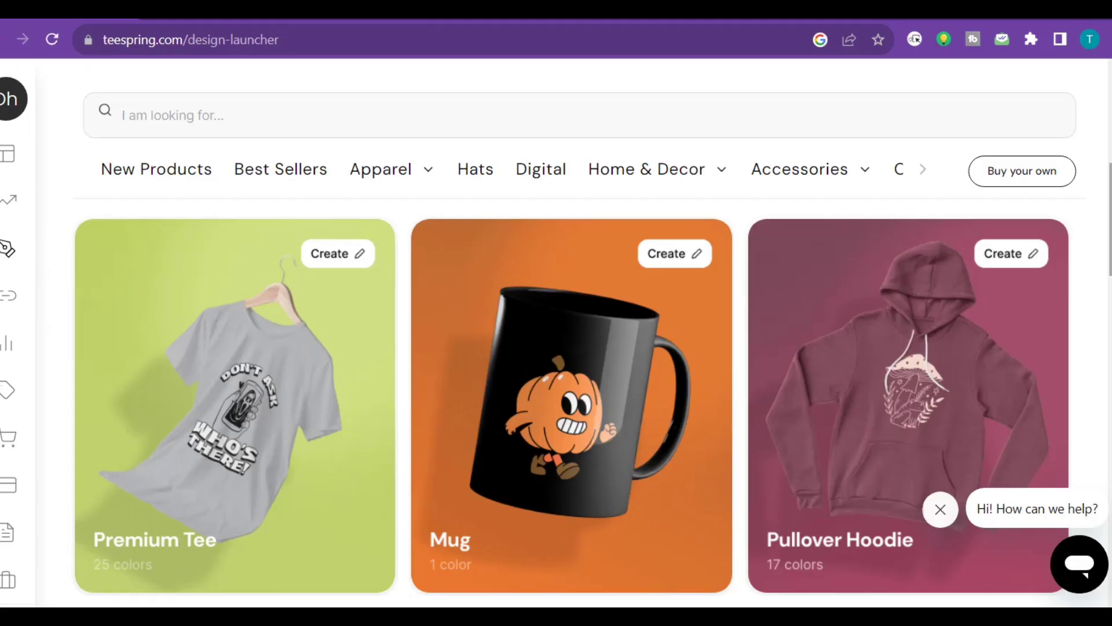
- Browse the product catalogue and start a new design on the Premium Tee
scroll(572, 398, "down", 1)
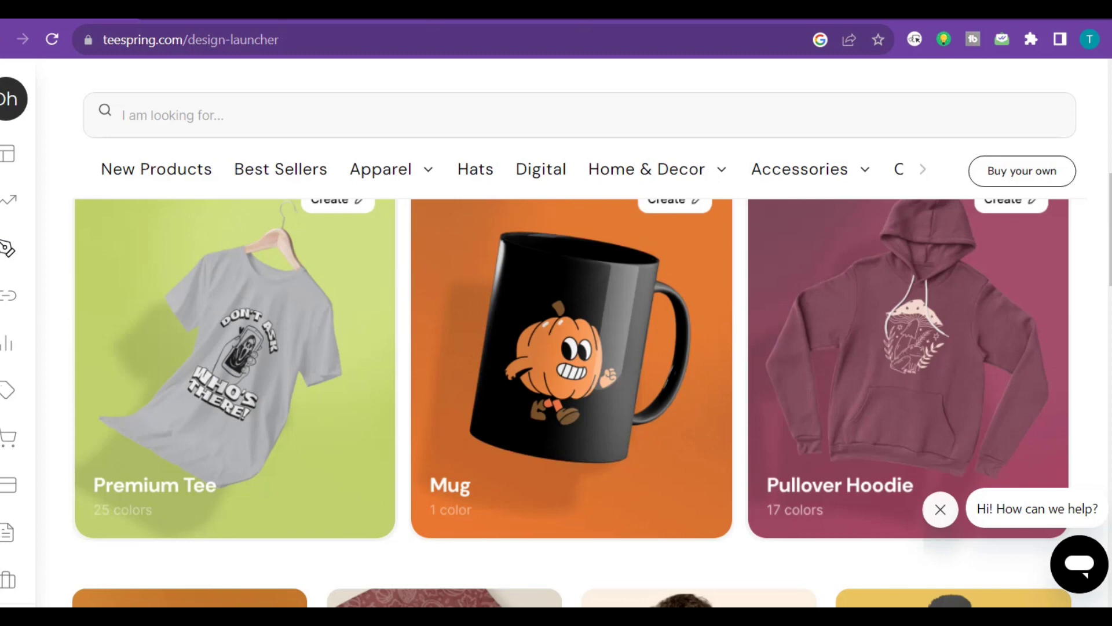
scroll(572, 398, "down", 9)
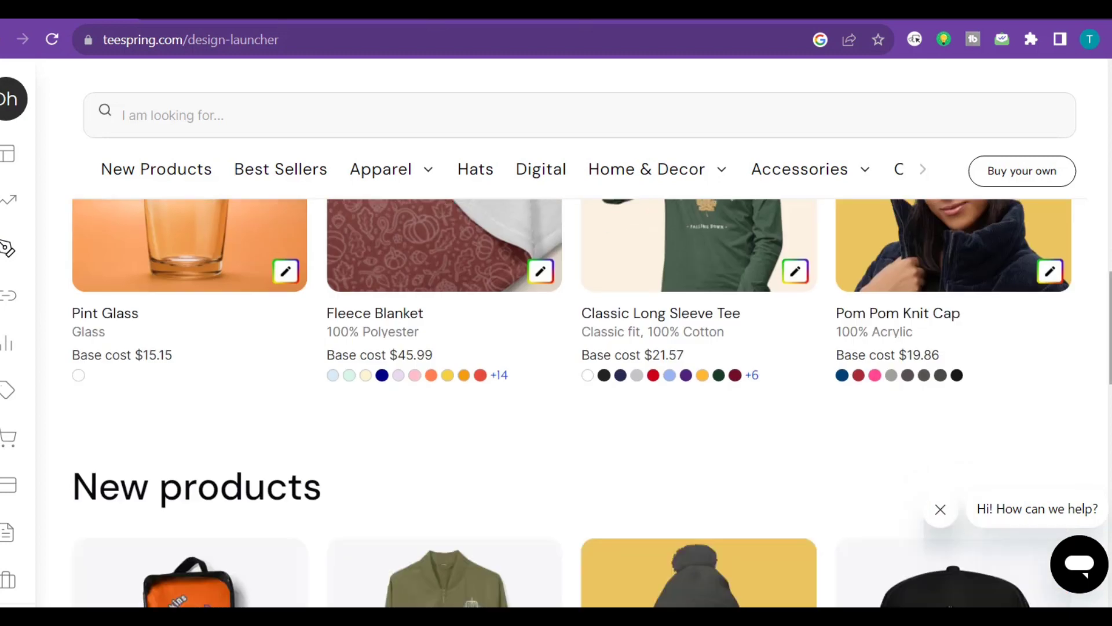
scroll(572, 348, "up", 3)
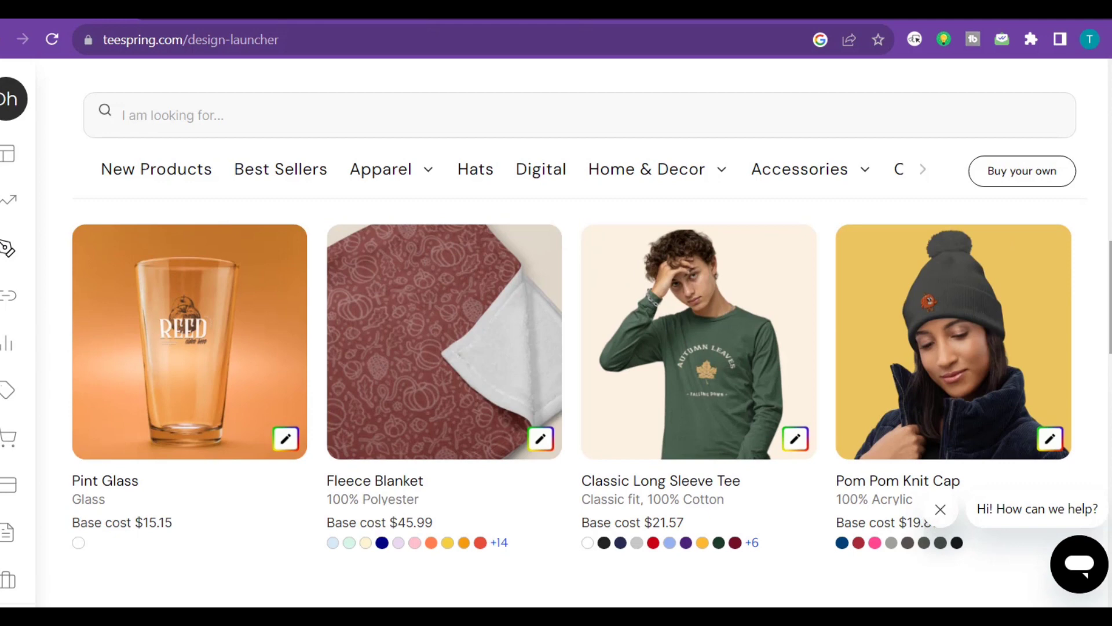
scroll(288, 363, "up", 6)
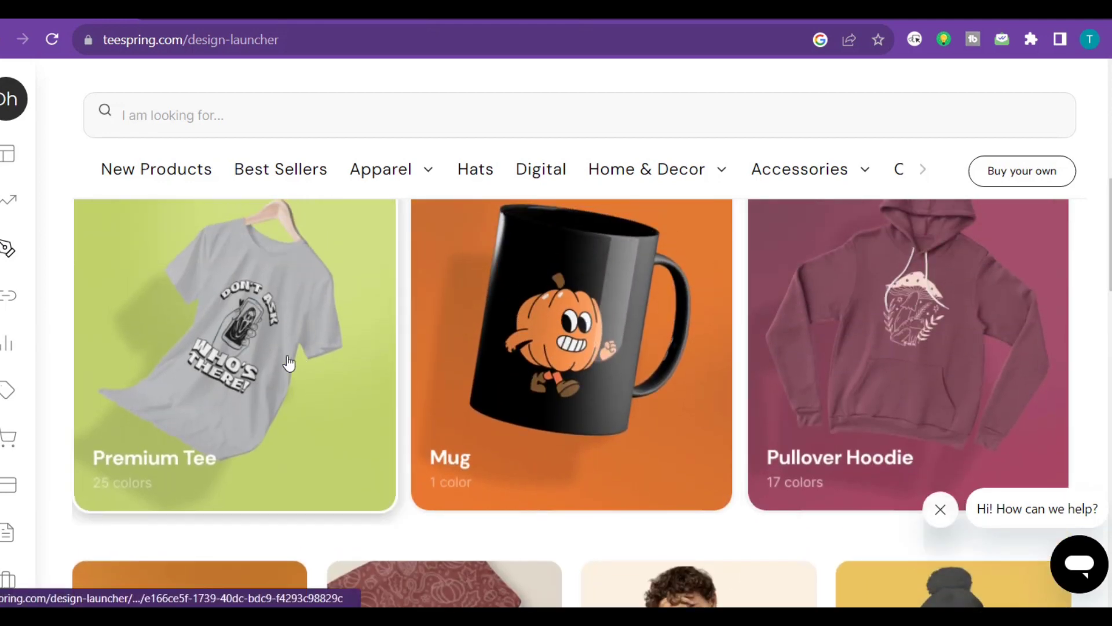
left_click(288, 363)
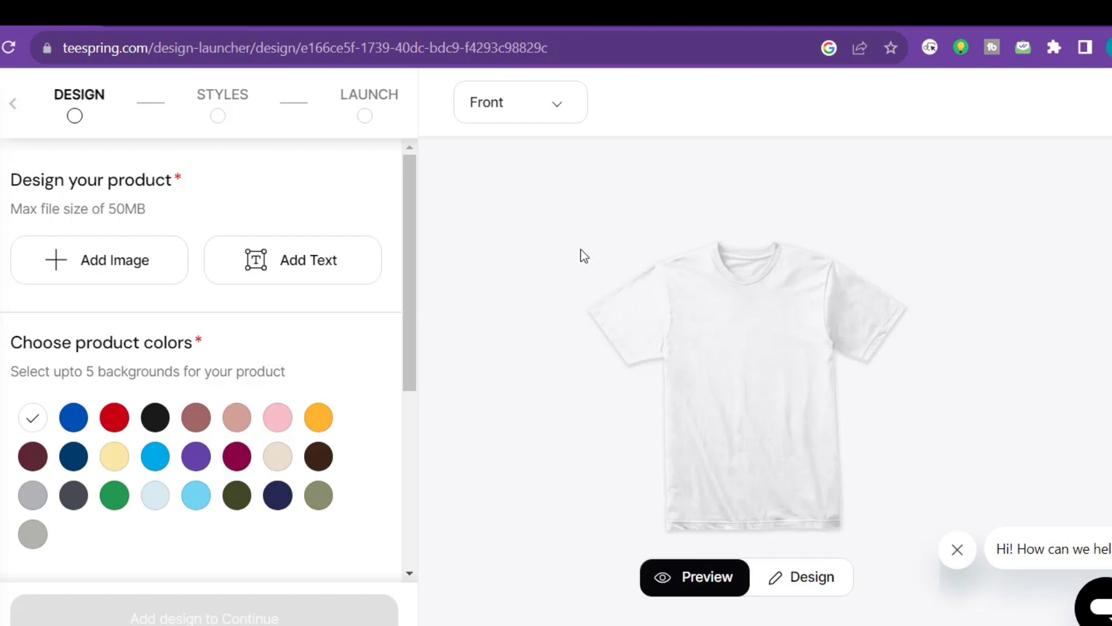
- Add blue, red, black and dusty mauve to the Premium Tee's product colors
left_click_drag(411, 357, 410, 419)
left_click(73, 308)
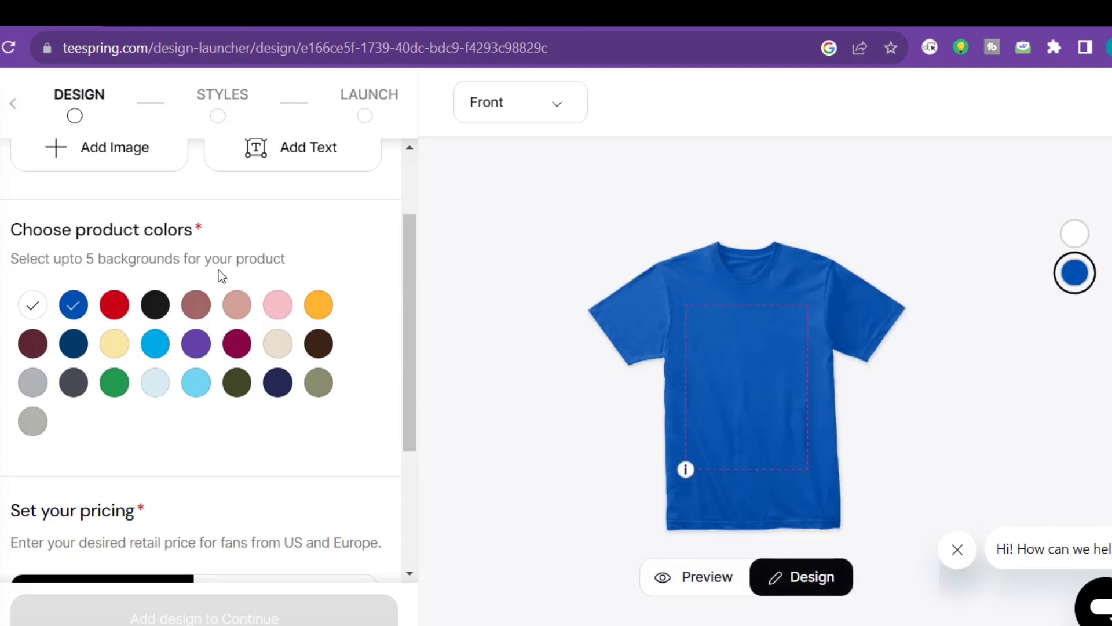
left_click(119, 313)
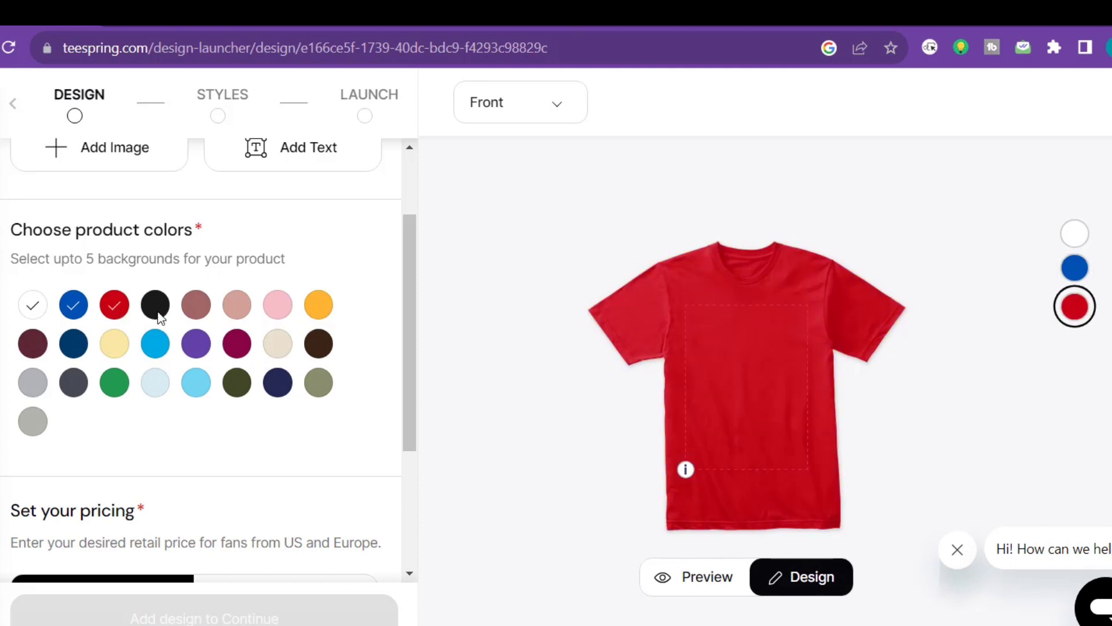
left_click(158, 316)
left_click(195, 313)
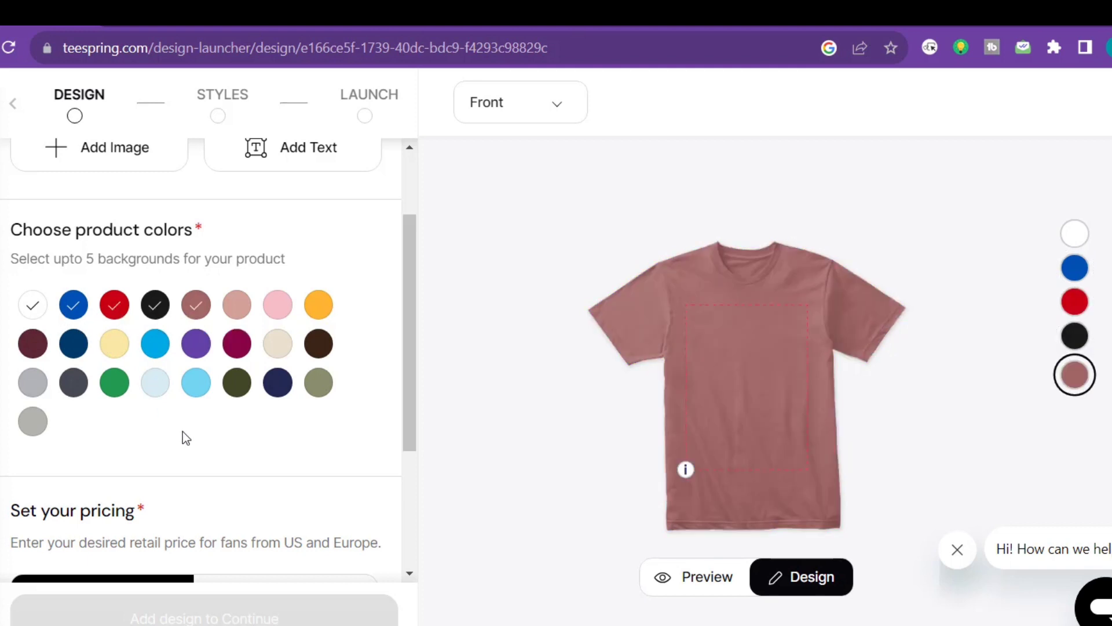
- Set the tee's retail price for products fulfilled from the US to $24
left_click_drag(407, 351, 421, 516)
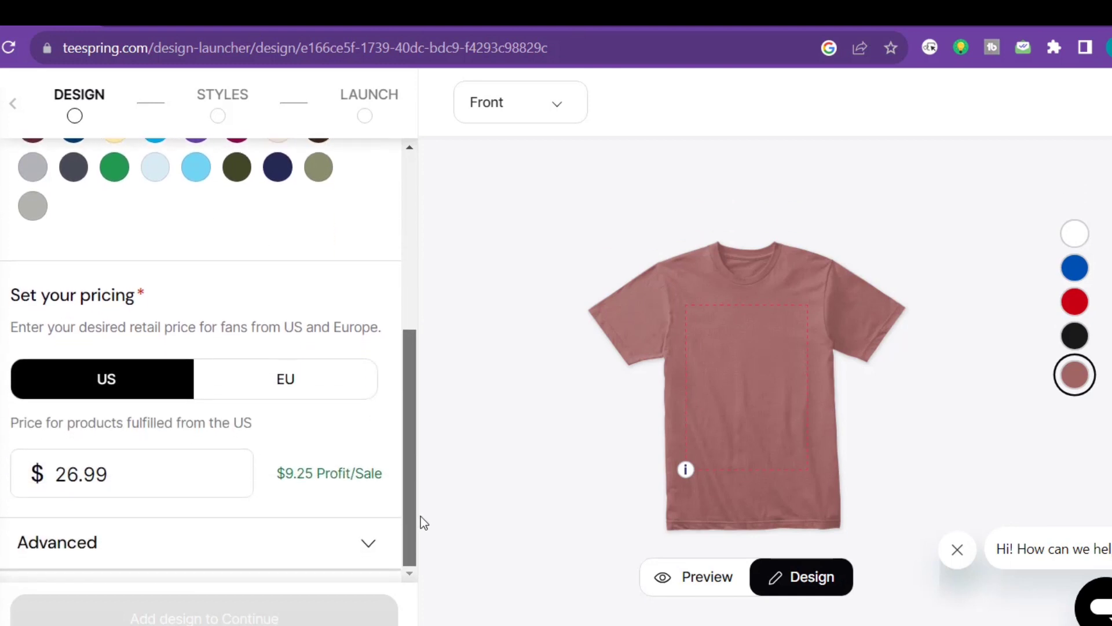
double_click(121, 477)
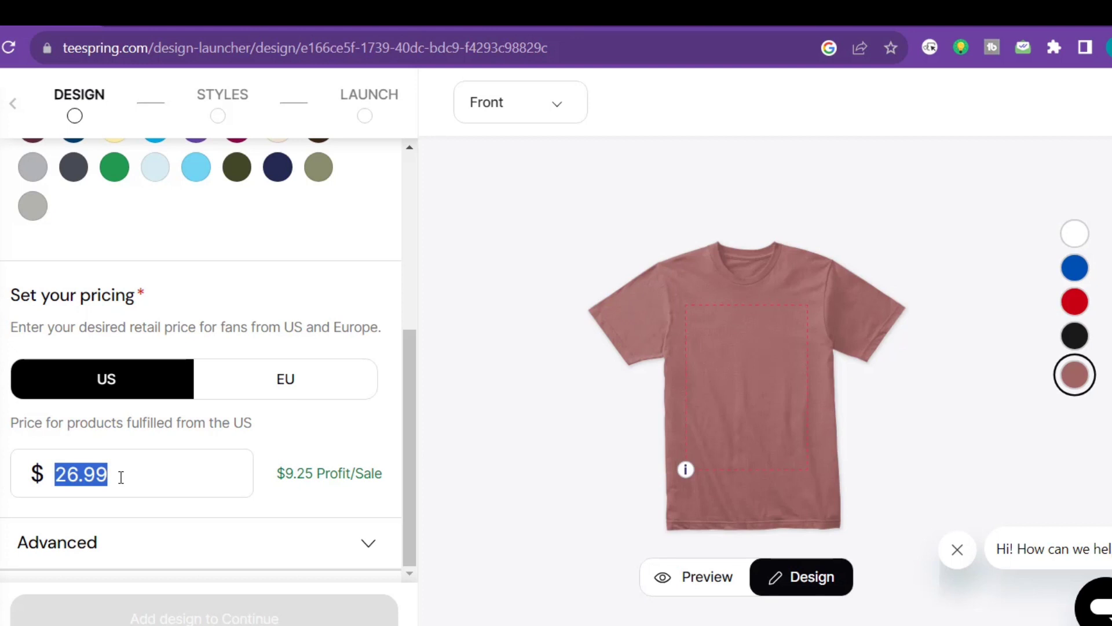
left_click(121, 476)
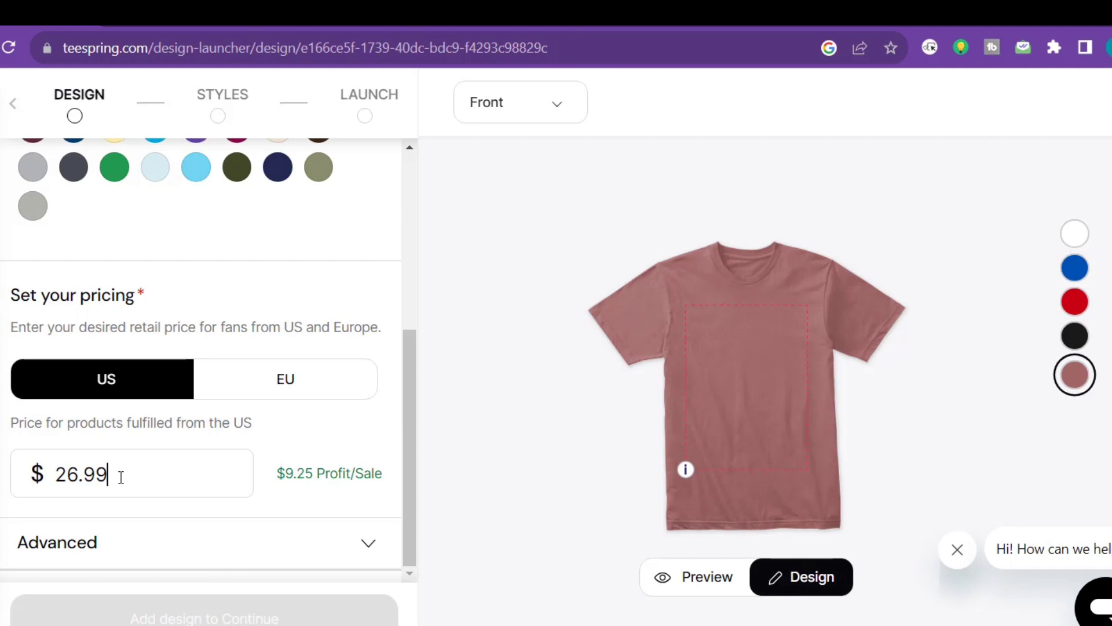
key("BackSpace")
key("BackSpace")
key("BackSpace")
key("BackSpace")
type("2")
key("BackSpace")
type("5")
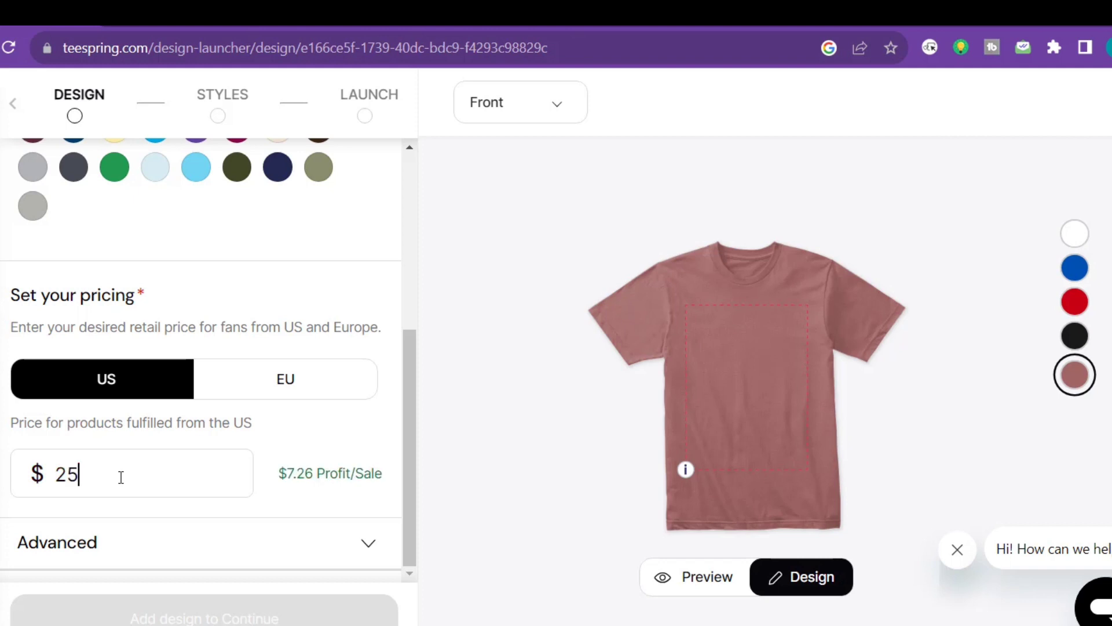
key("BackSpace")
type("4")
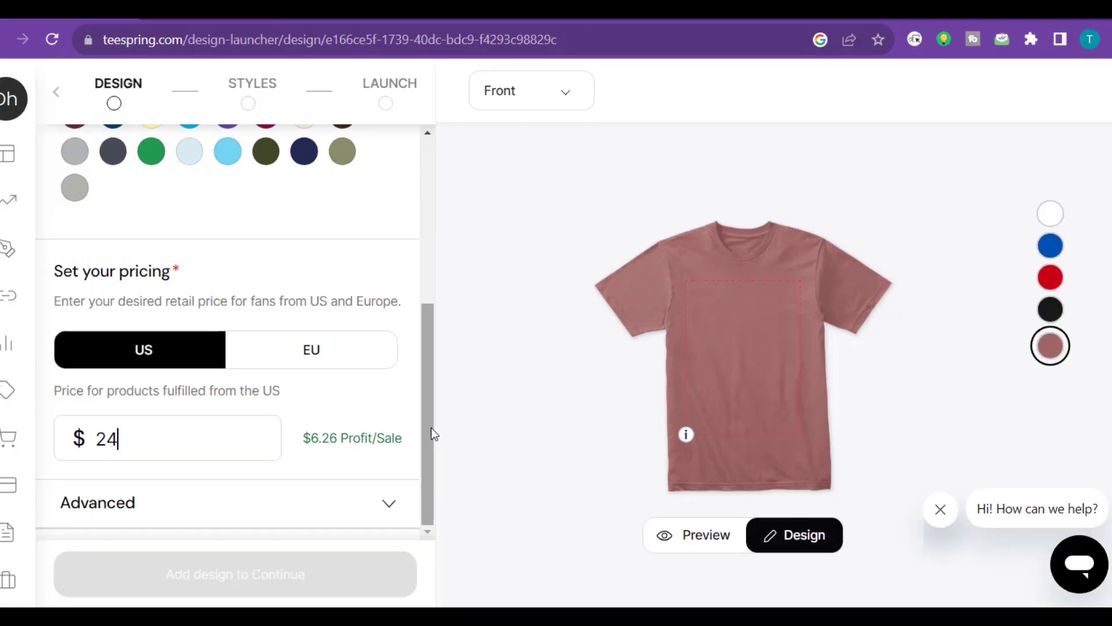
- Add a text element to the front of the shirt and enlarge it to about 14.85 by 6.80 inches
left_click(777, 541)
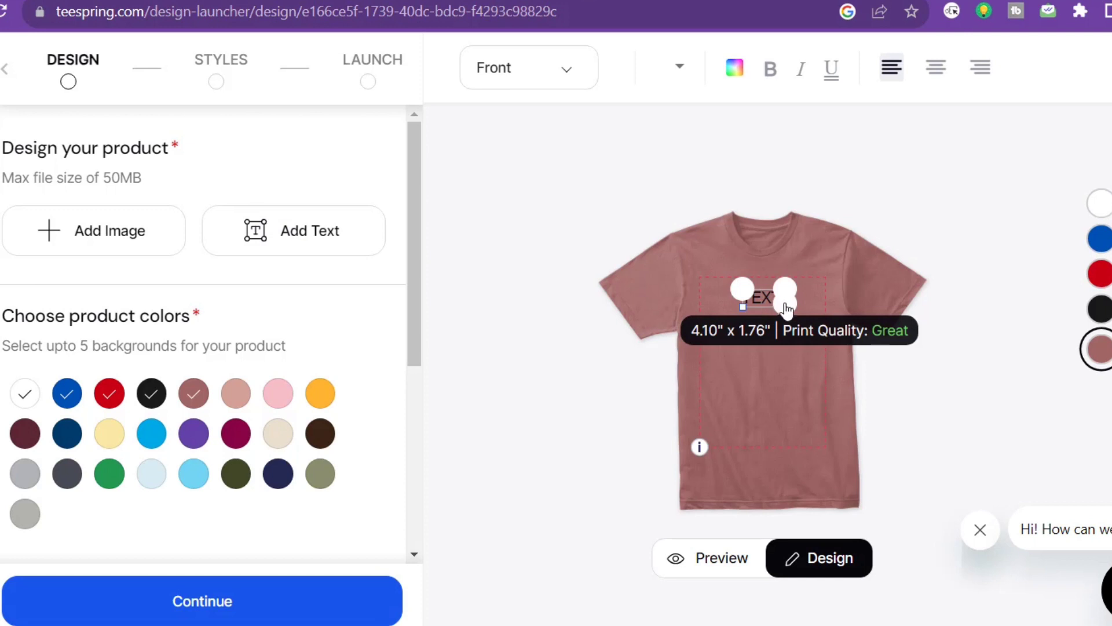
left_click_drag(788, 312, 742, 309)
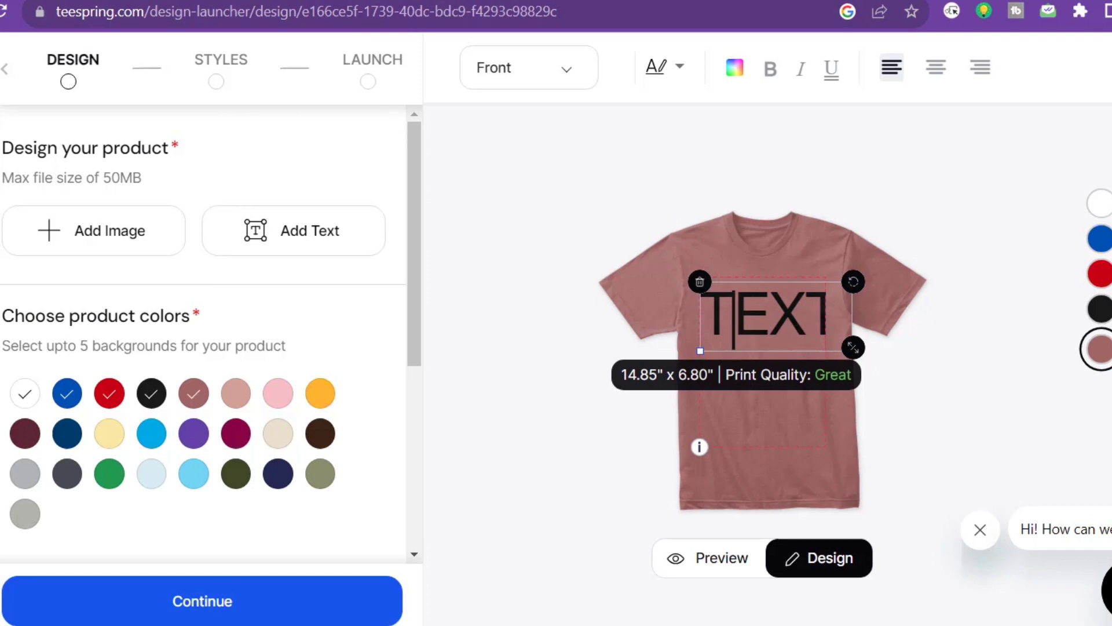
- Switch to Pinterest and examine the "tshirt text design" pins for typography ideas
left_click(319, 0)
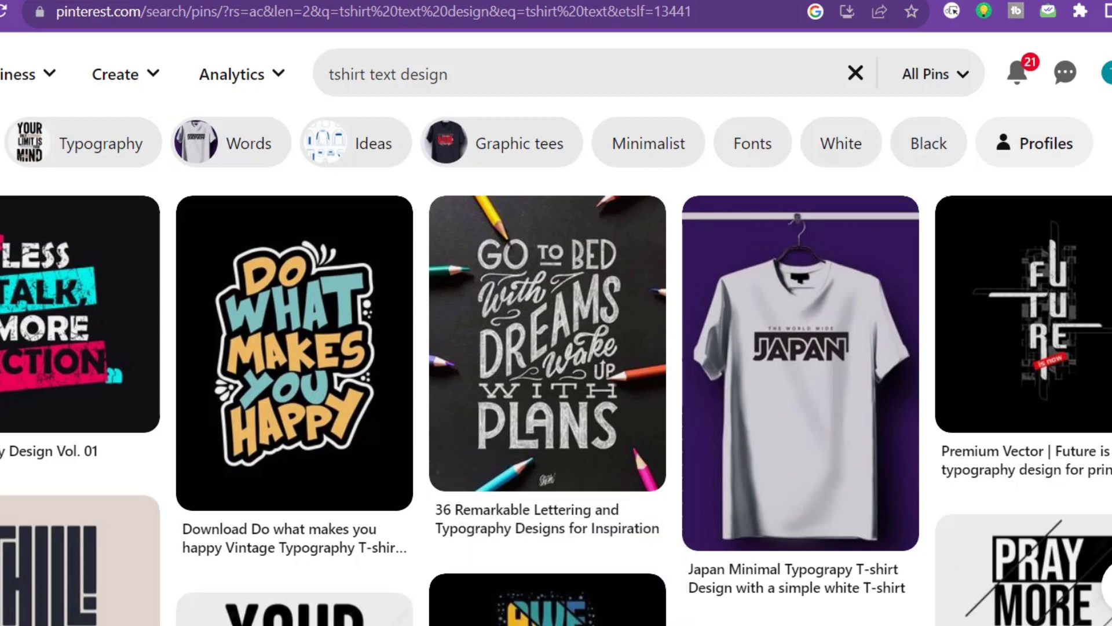
scroll(557, 406, "down", 2)
scroll(557, 406, "down", 2)
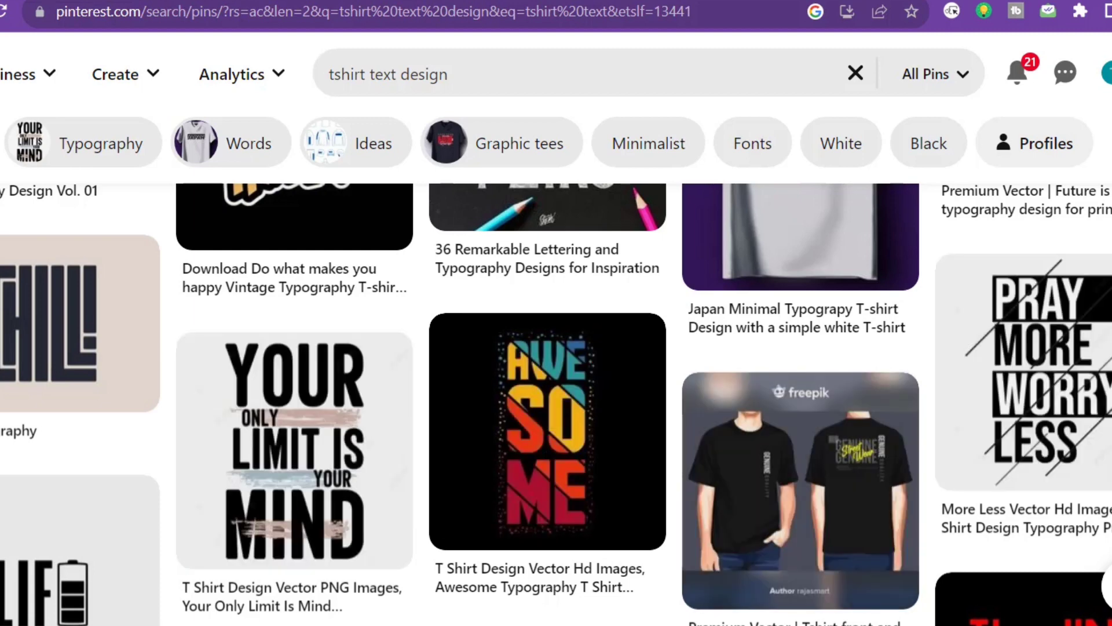
scroll(161, 432, "down", 1)
scroll(556, 404, "down", 4)
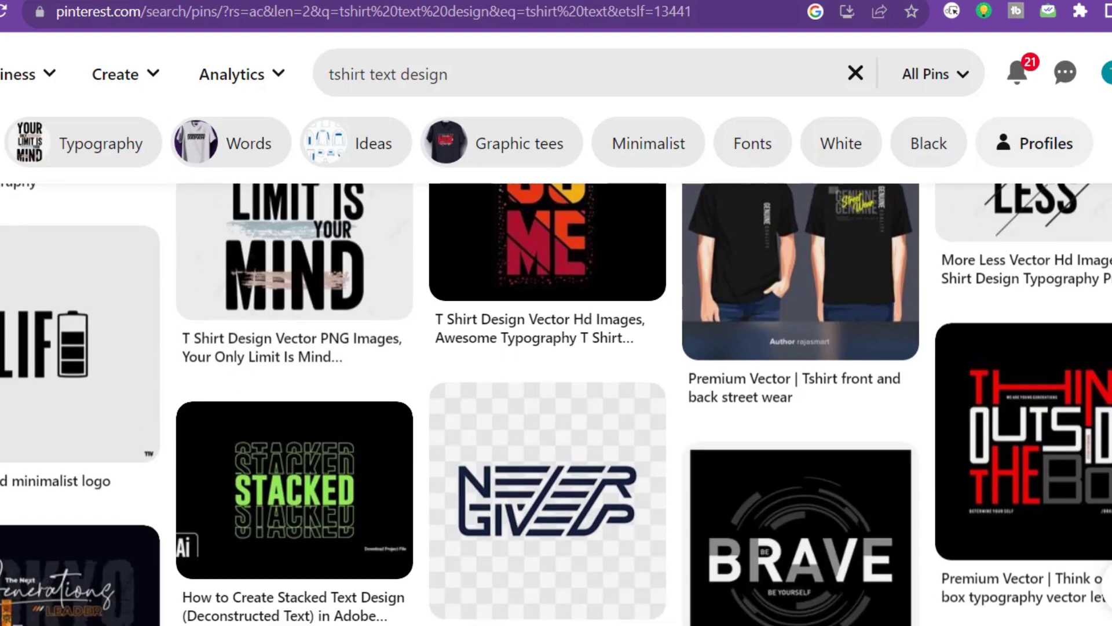
scroll(556, 403, "down", 10)
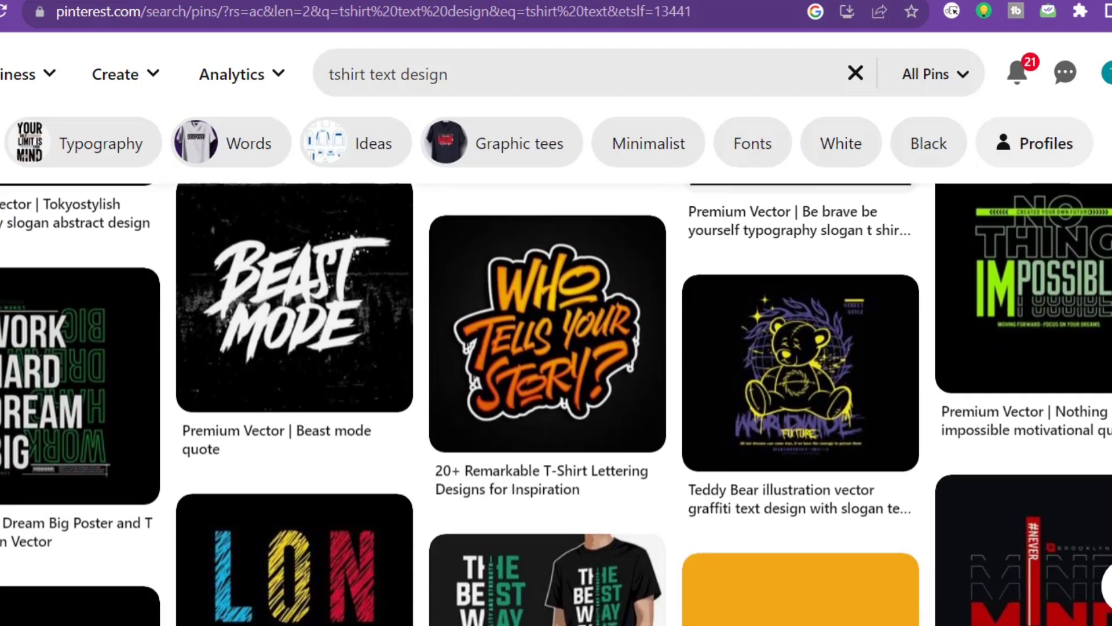
scroll(556, 404, "up", 1)
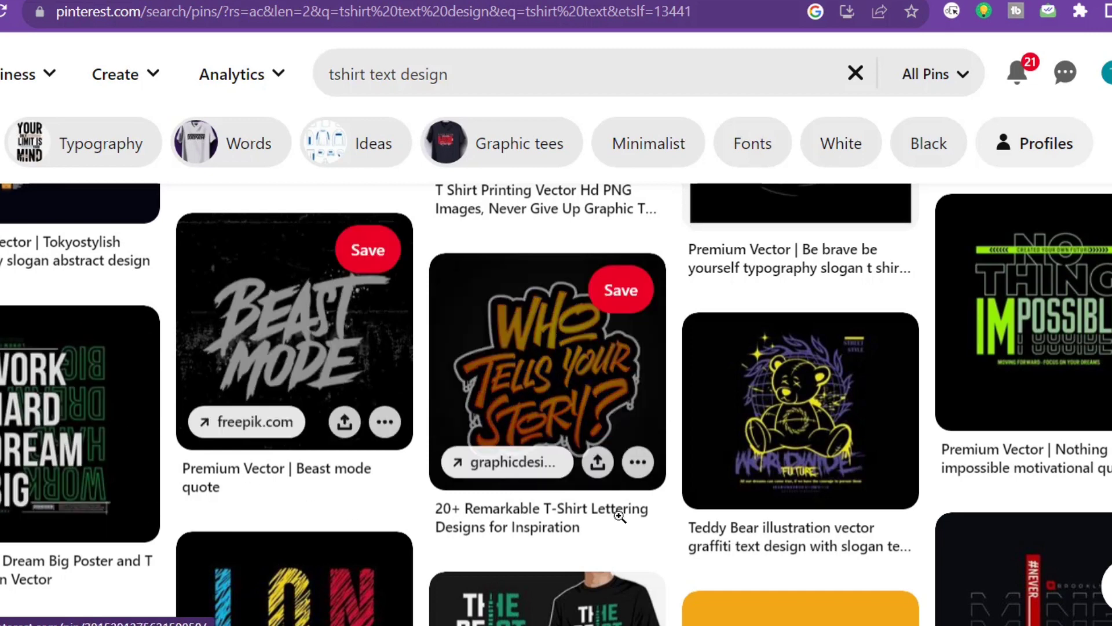
scroll(556, 405, "down", 4)
scroll(800, 397, "down", 7)
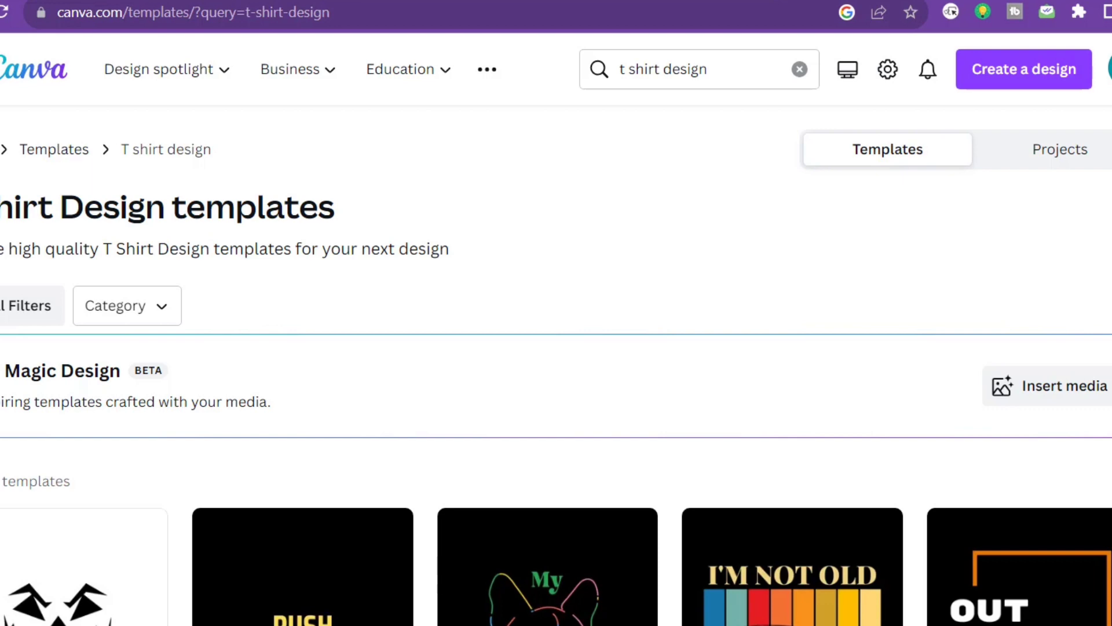
- Browse Canva's "t shirt design" templates and open the White And Brown Minimalist Coffee Quotes T-shirt template
scroll(556, 365, "down", 15)
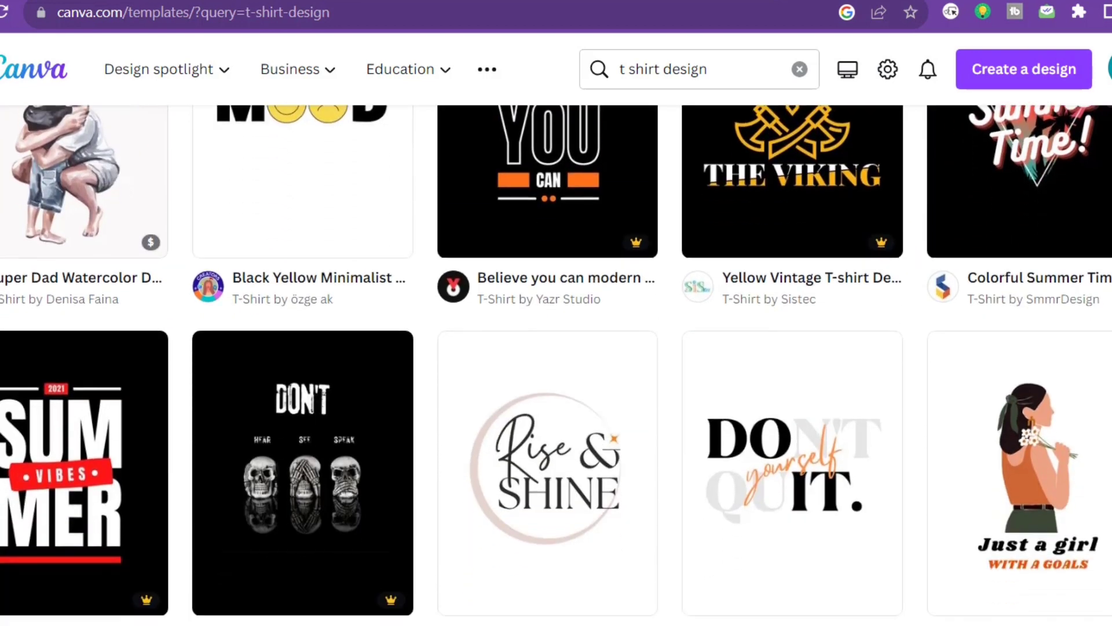
scroll(556, 365, "down", 4)
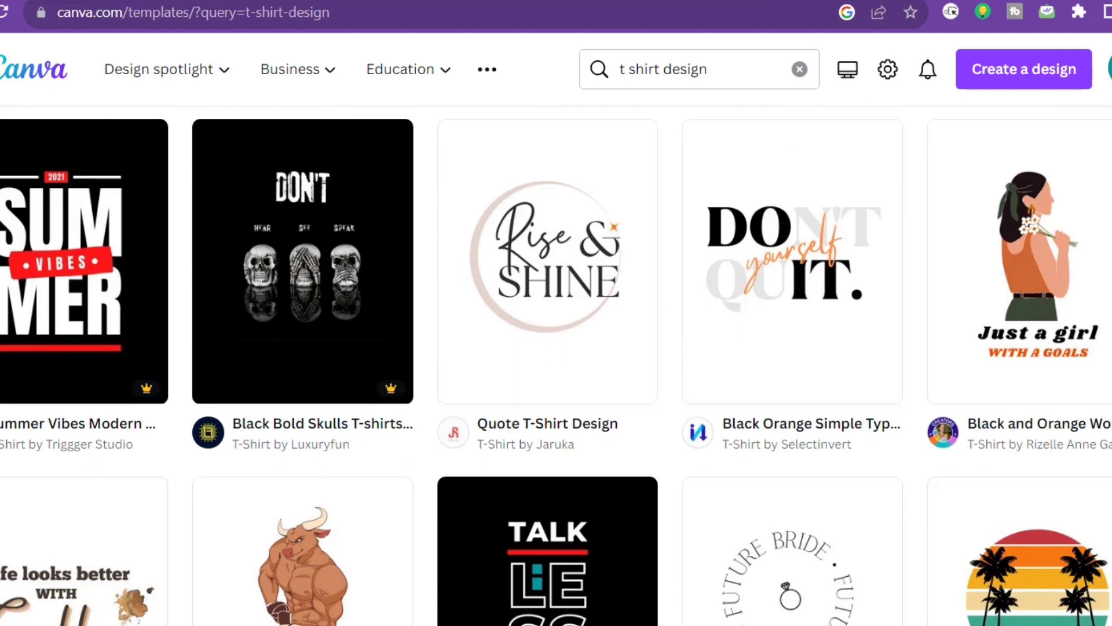
scroll(556, 365, "down", 6)
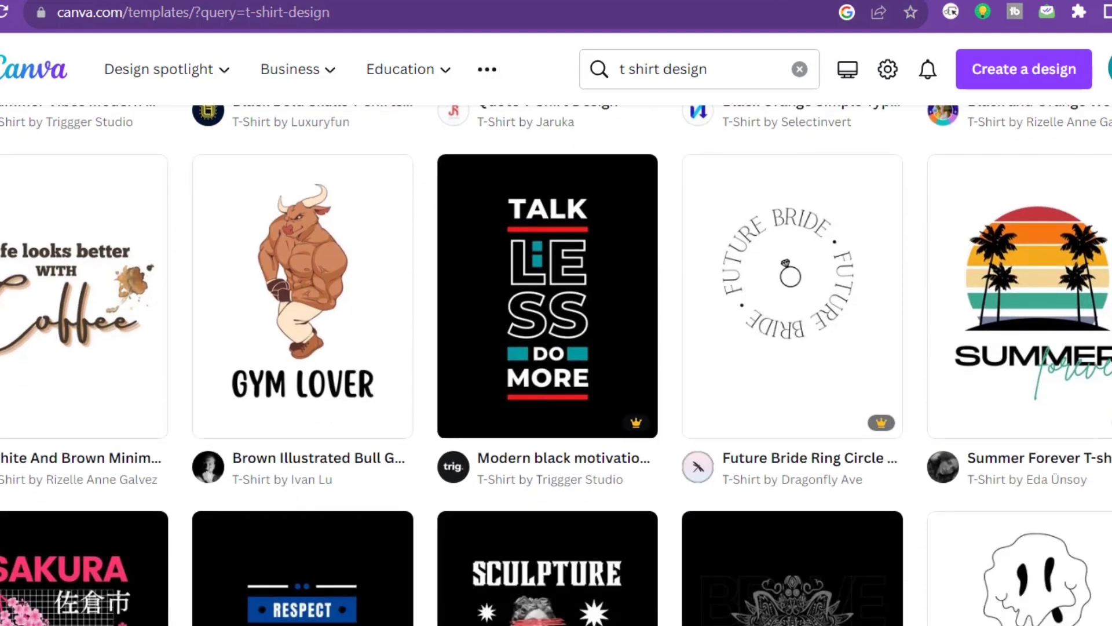
scroll(557, 365, "down", 2)
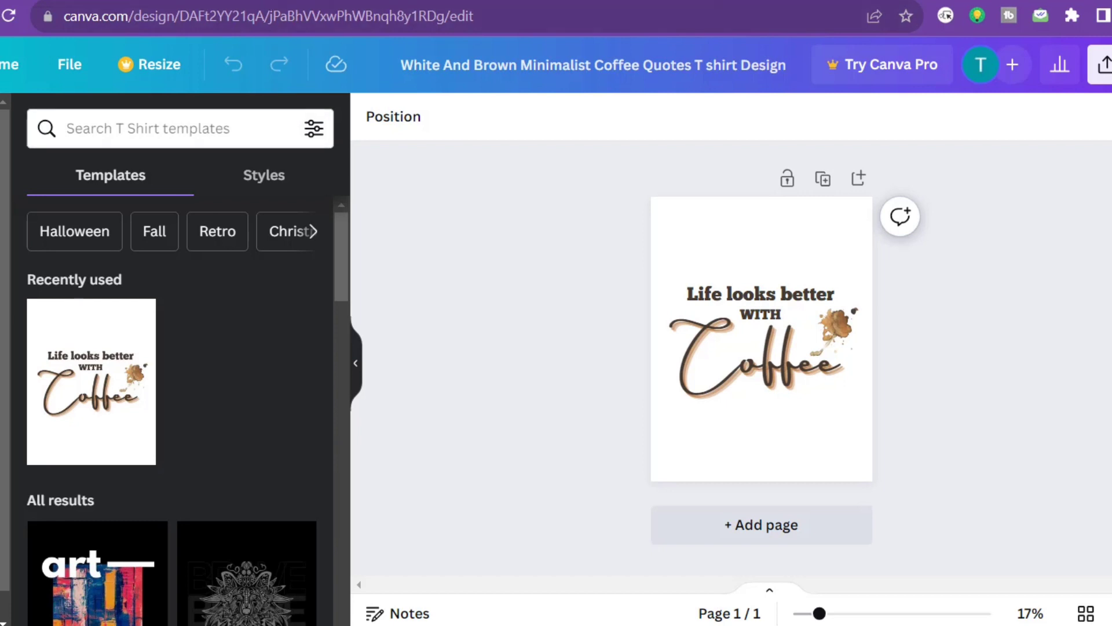
- Switch to ChatGPT, send the prompt "write 10 motivation text ideas in 5 Words", and copy the quote "Stay positive, attract greatness."
left_click(276, 1)
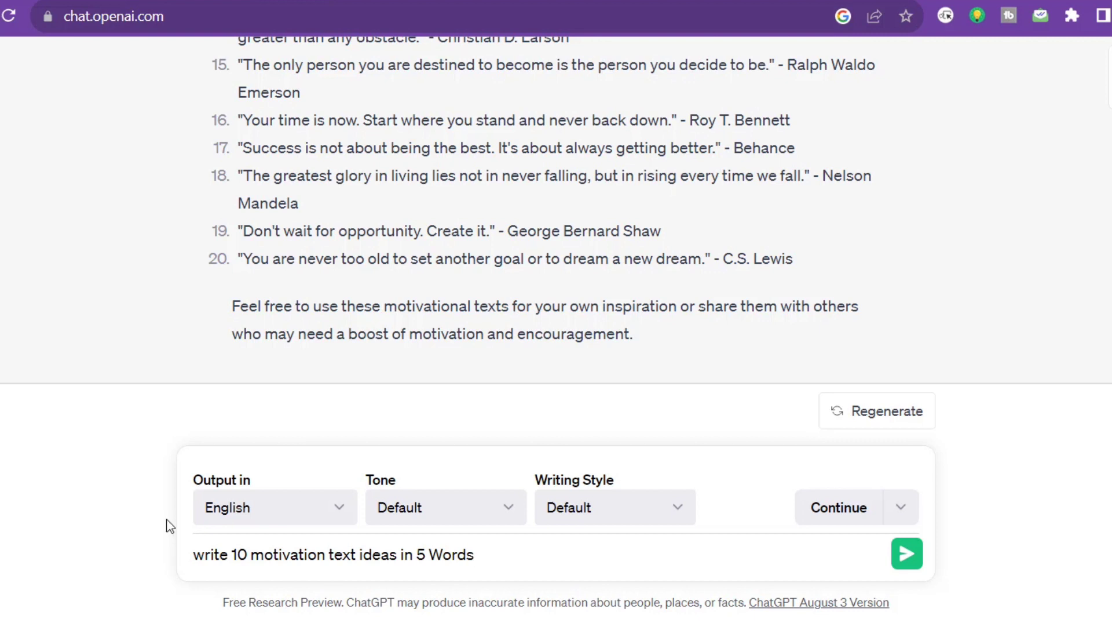
left_click(913, 563)
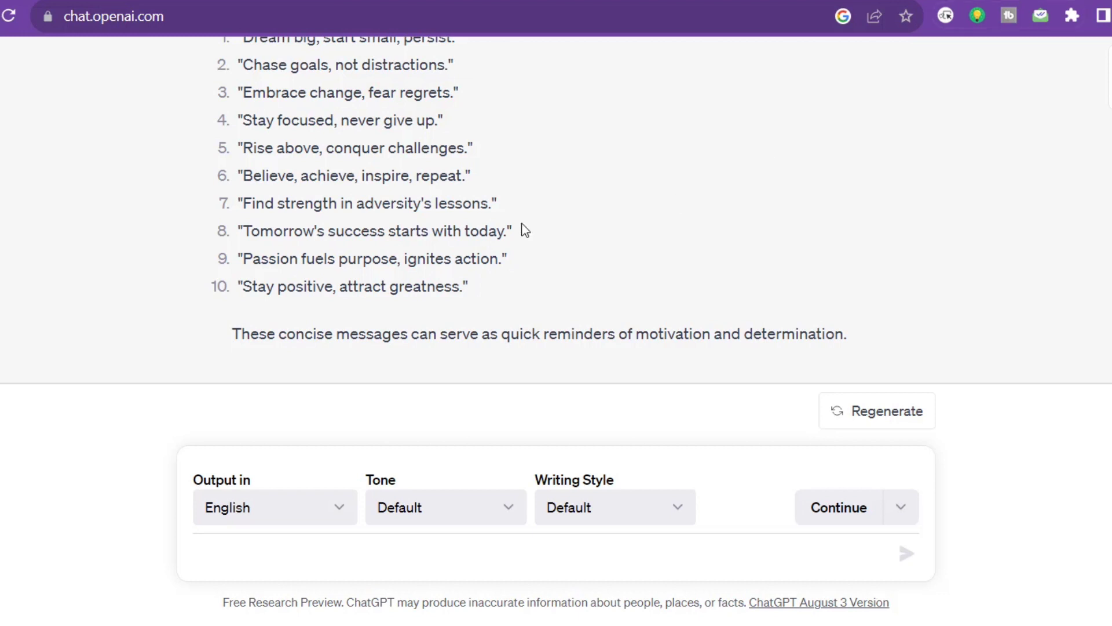
left_click_drag(242, 288, 471, 294)
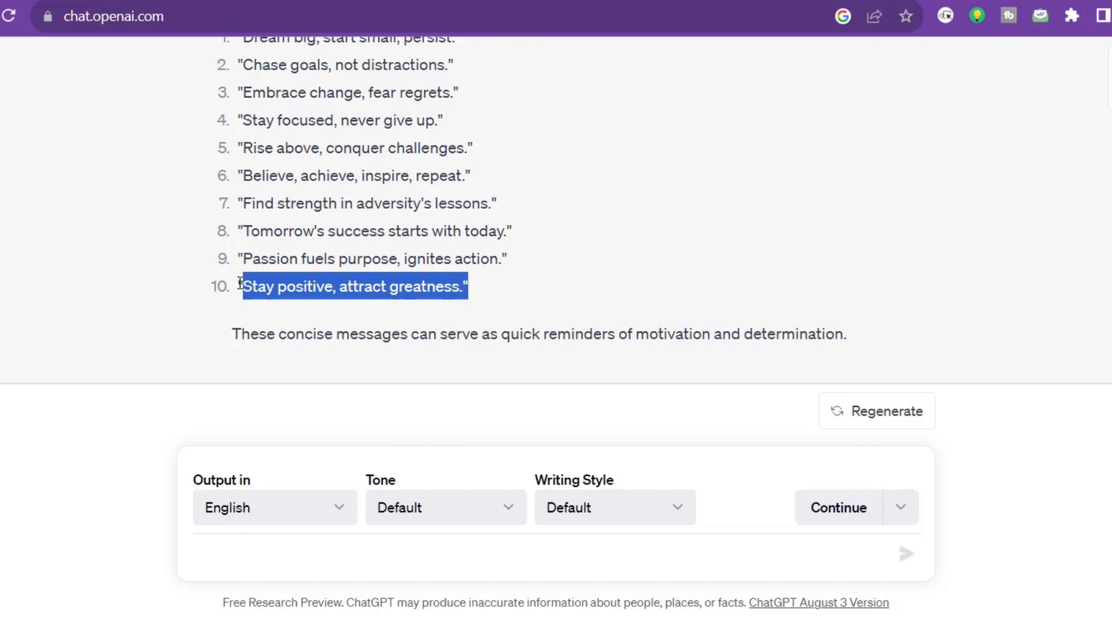
double_click(225, 322)
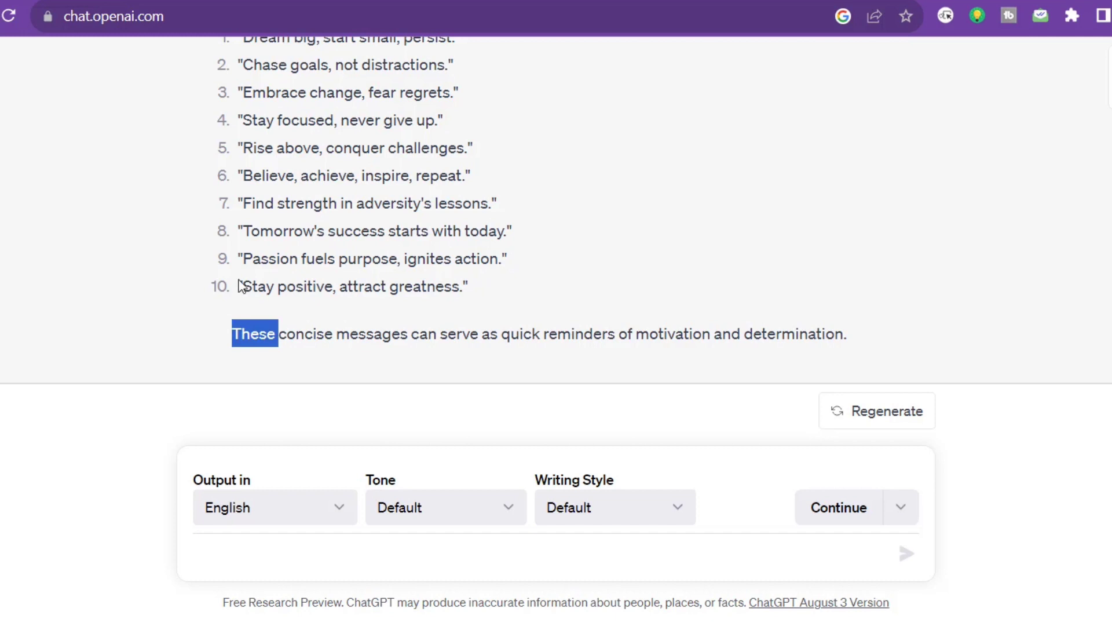
left_click_drag(240, 286, 469, 292)
right_click(468, 292)
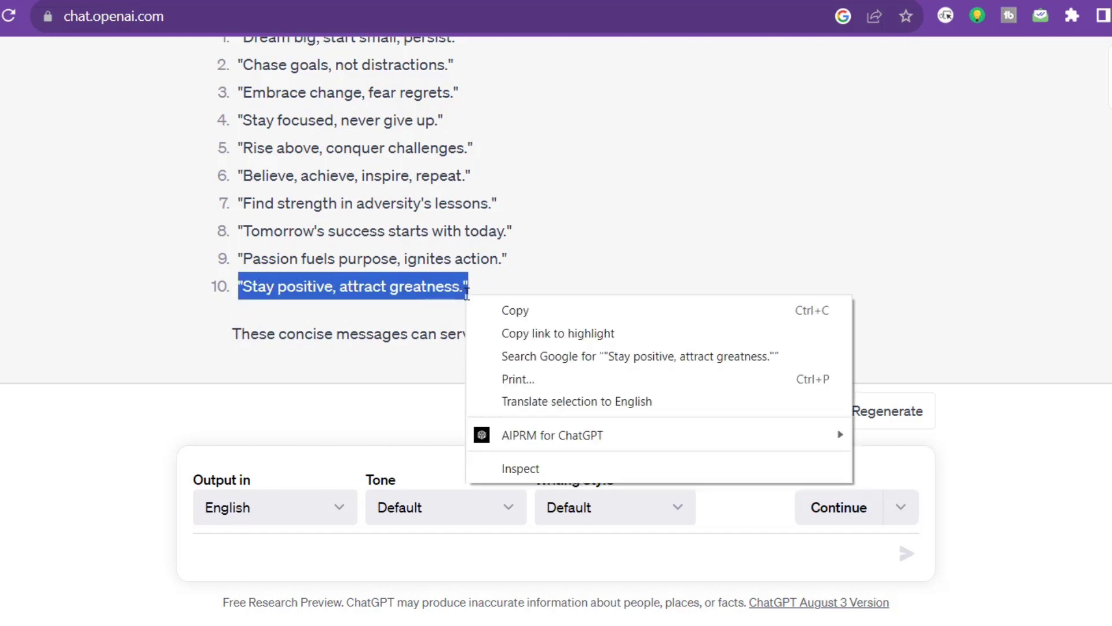
left_click(493, 312)
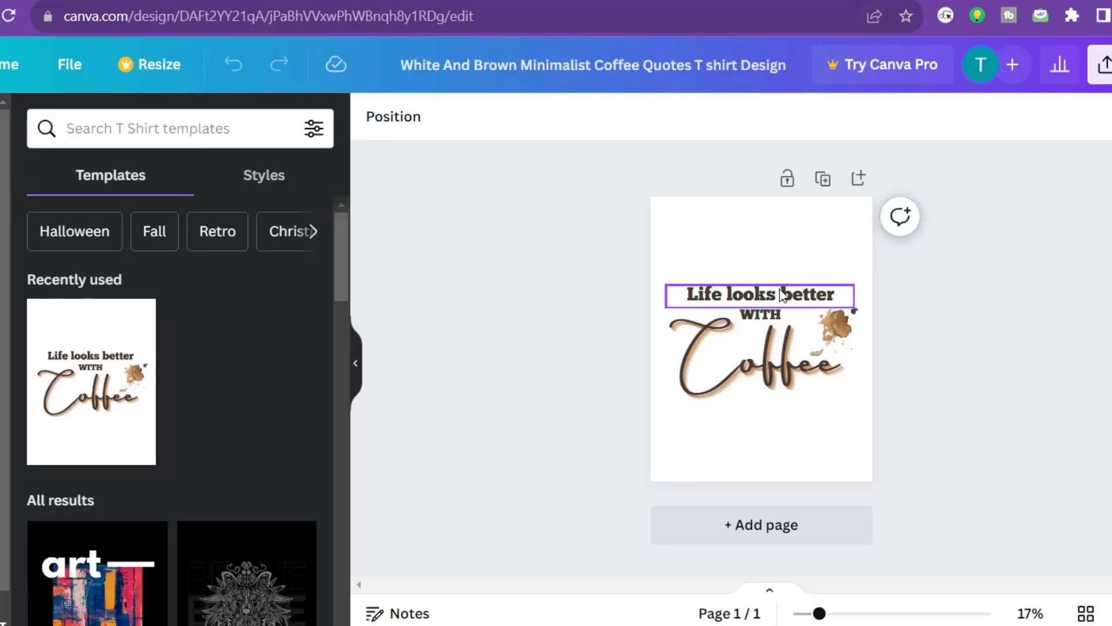
- In the Canva coffee template, replace the headline "Life looks better" with the copied quote "Stay positive, attract greatness."
double_click(781, 292)
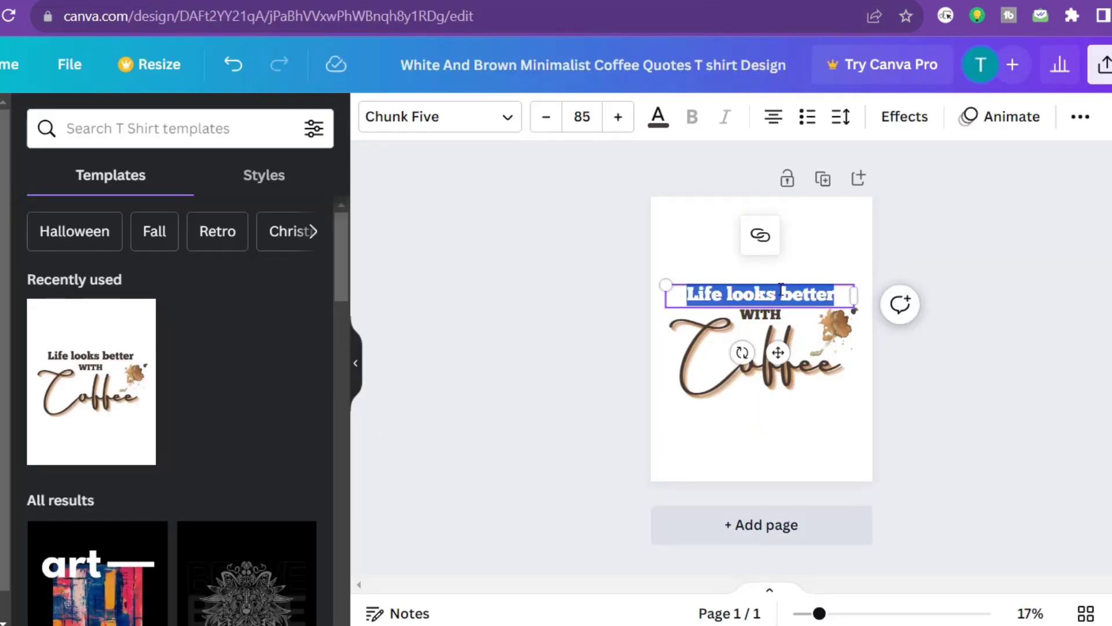
key("BackSpace")
right_click(781, 288)
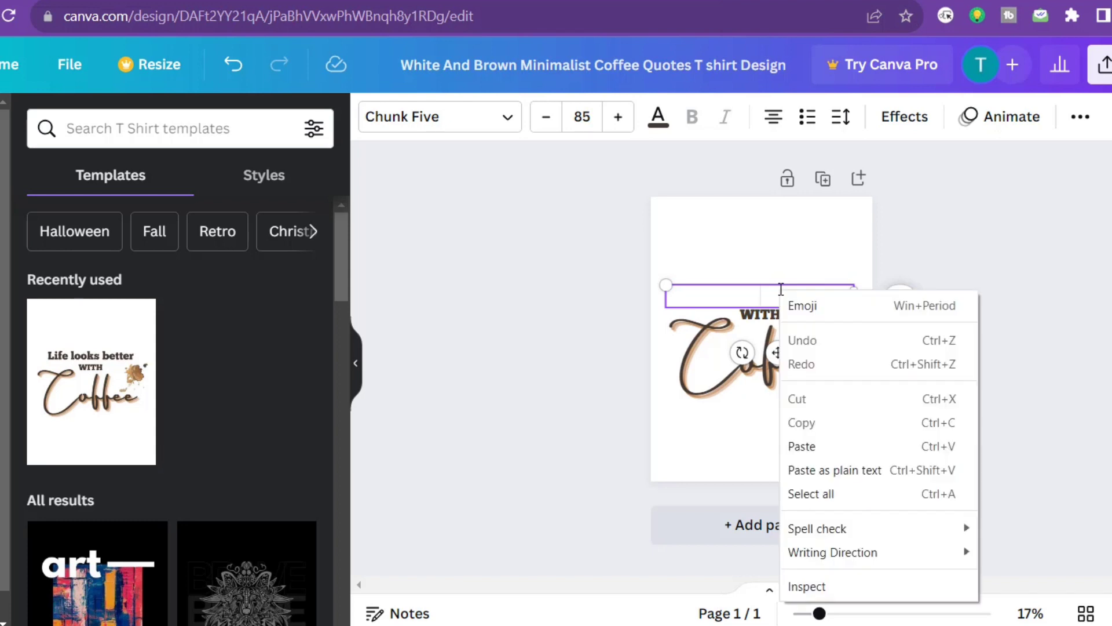
left_click(811, 446)
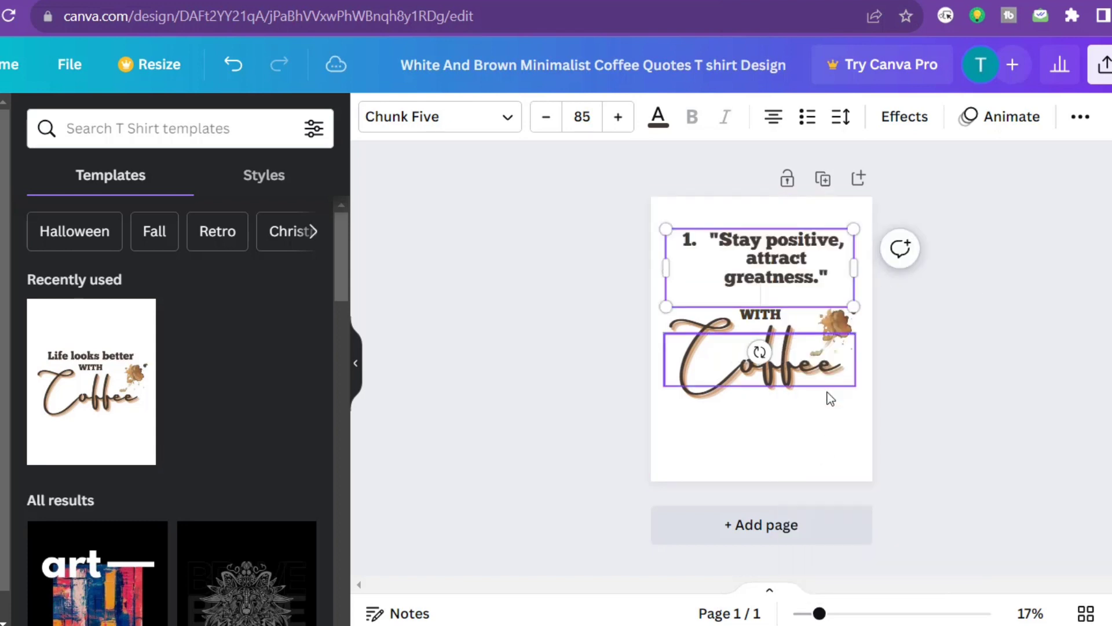
- Clear the word "WITH" from the design and remove the list numbering from the pasted quote
left_click(779, 313)
left_click(781, 314)
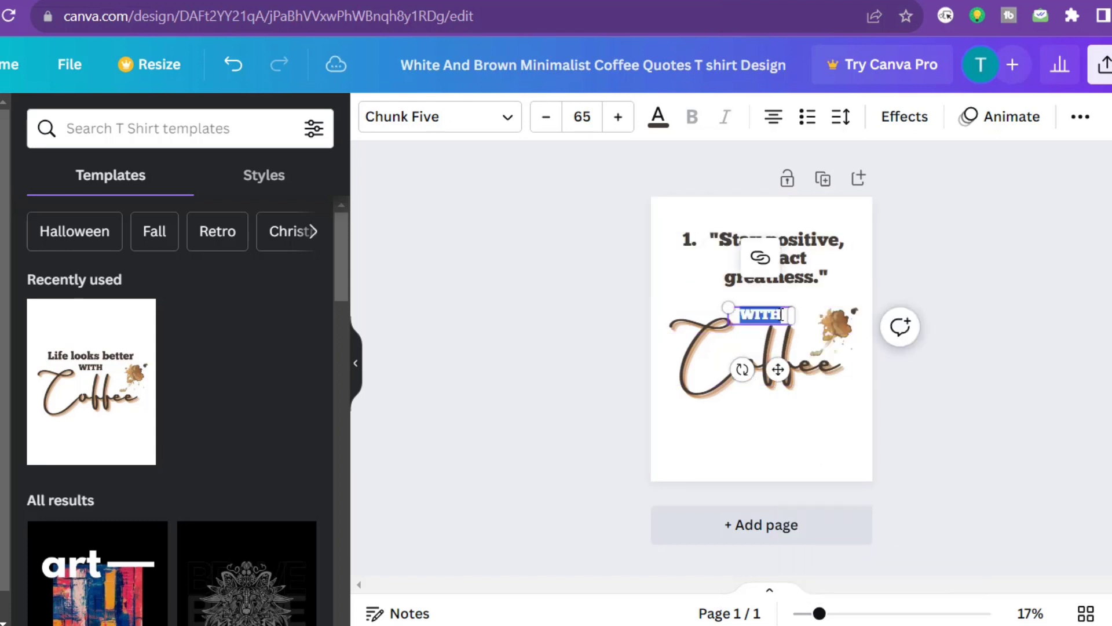
key("BackSpace")
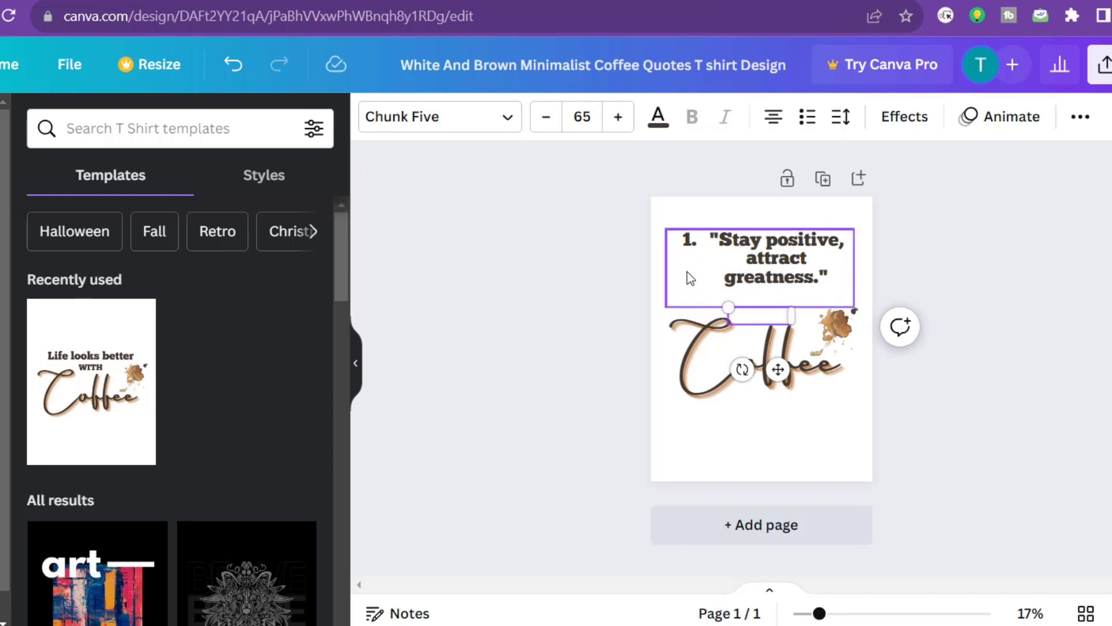
left_click(704, 252)
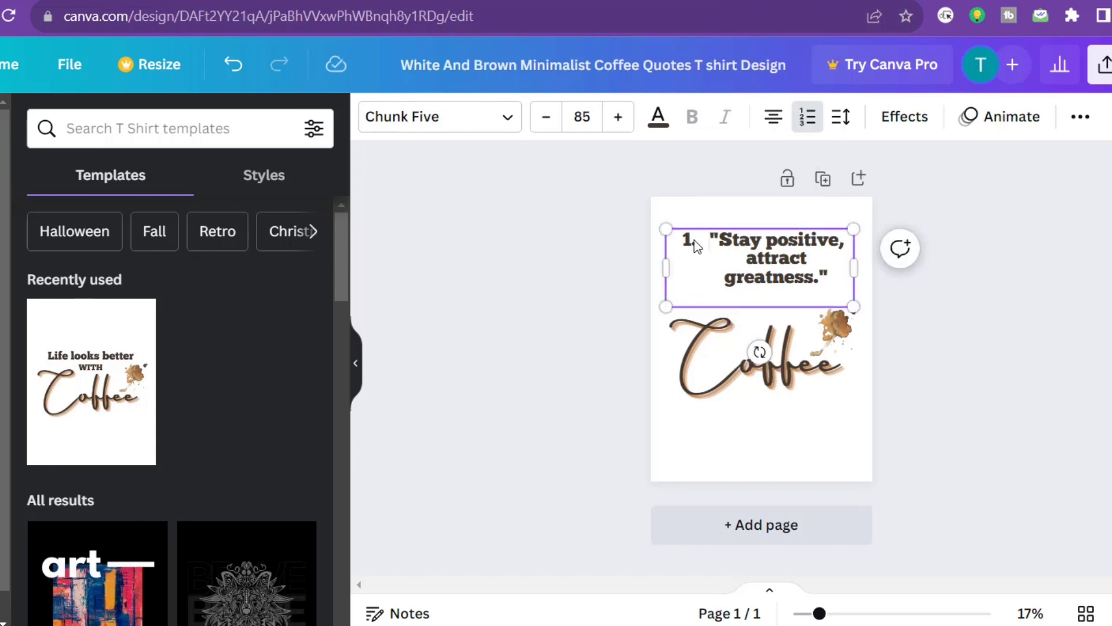
key("ctrl+shift+7")
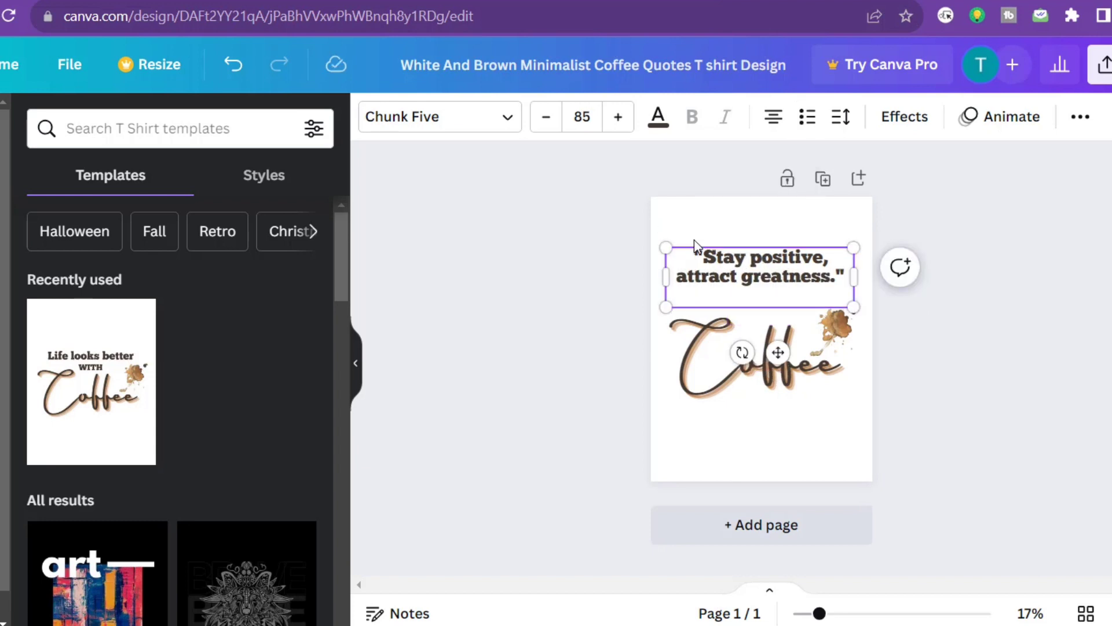
- Replace the large script word "Coffee" with "PEAce"
left_click(781, 368)
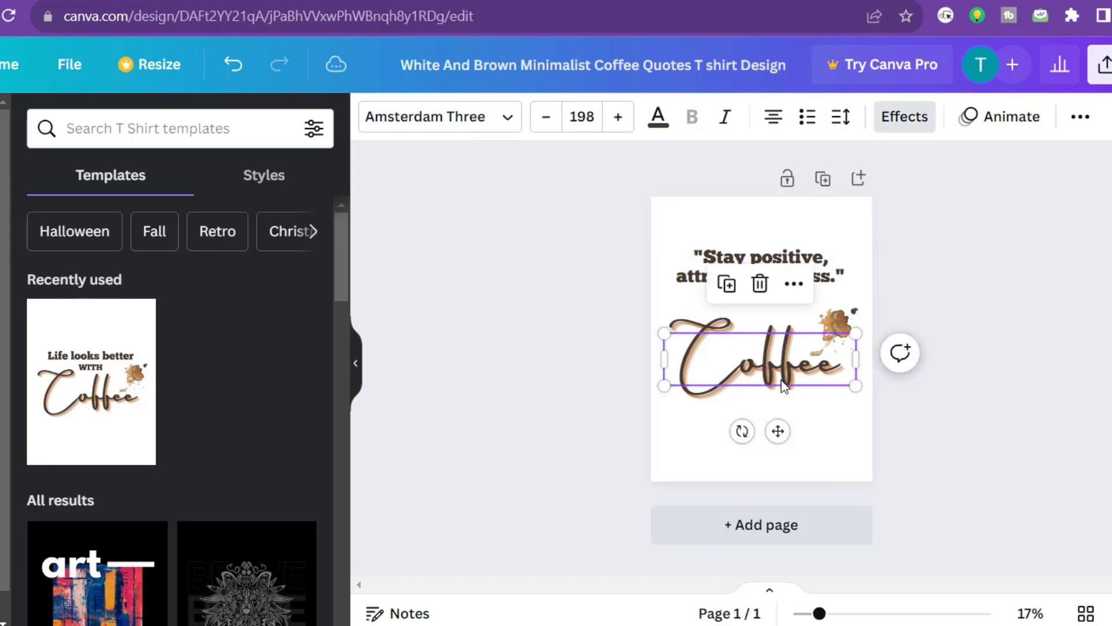
double_click(782, 377)
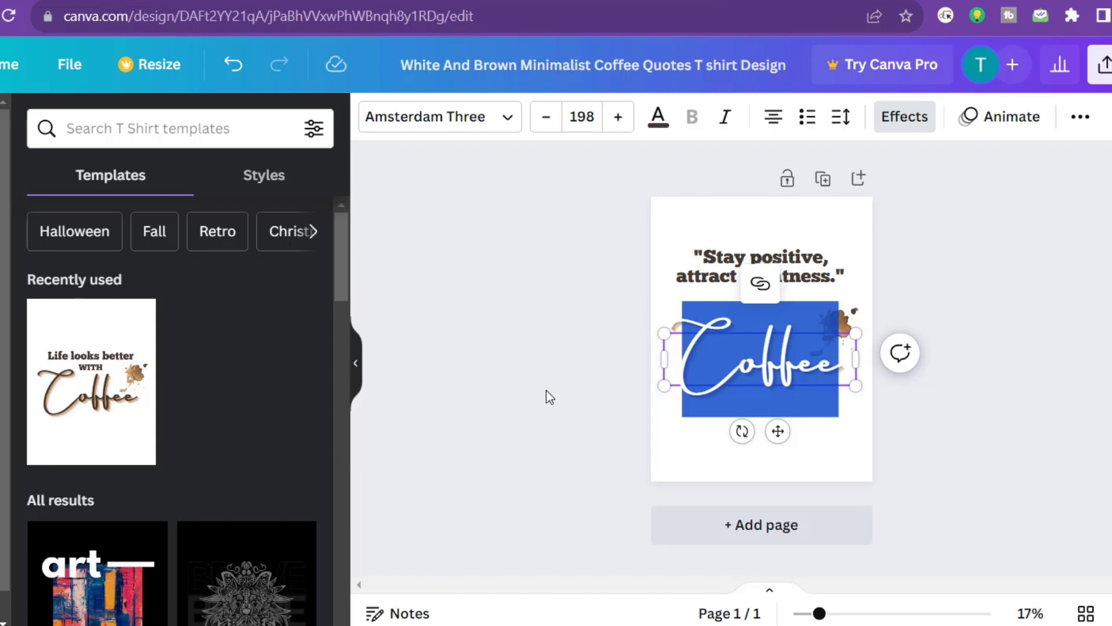
key("BackSpace")
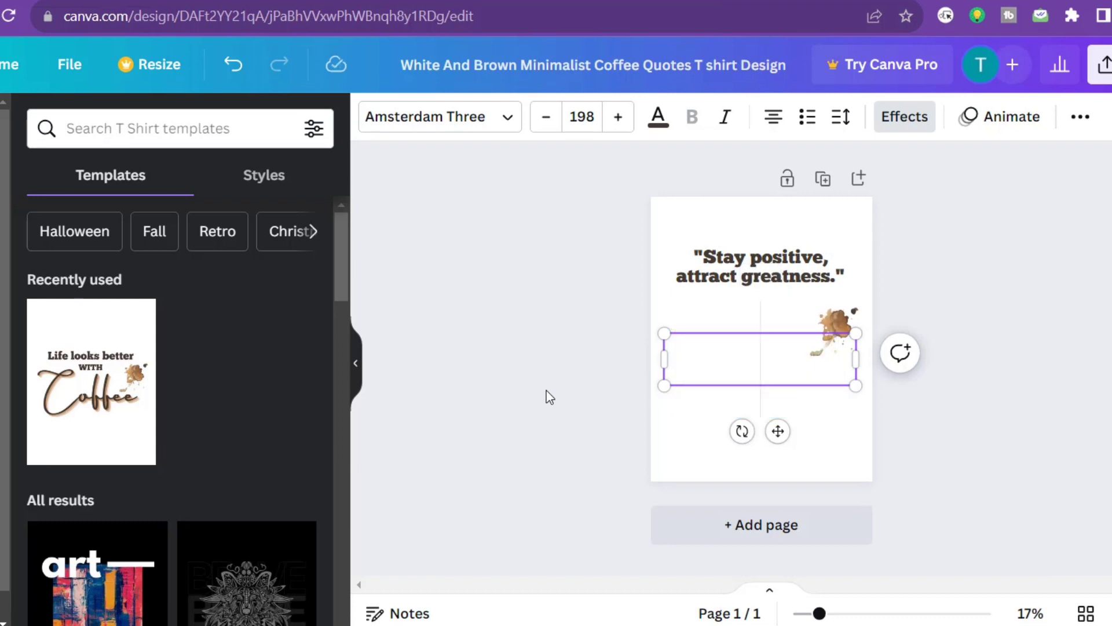
type("PE")
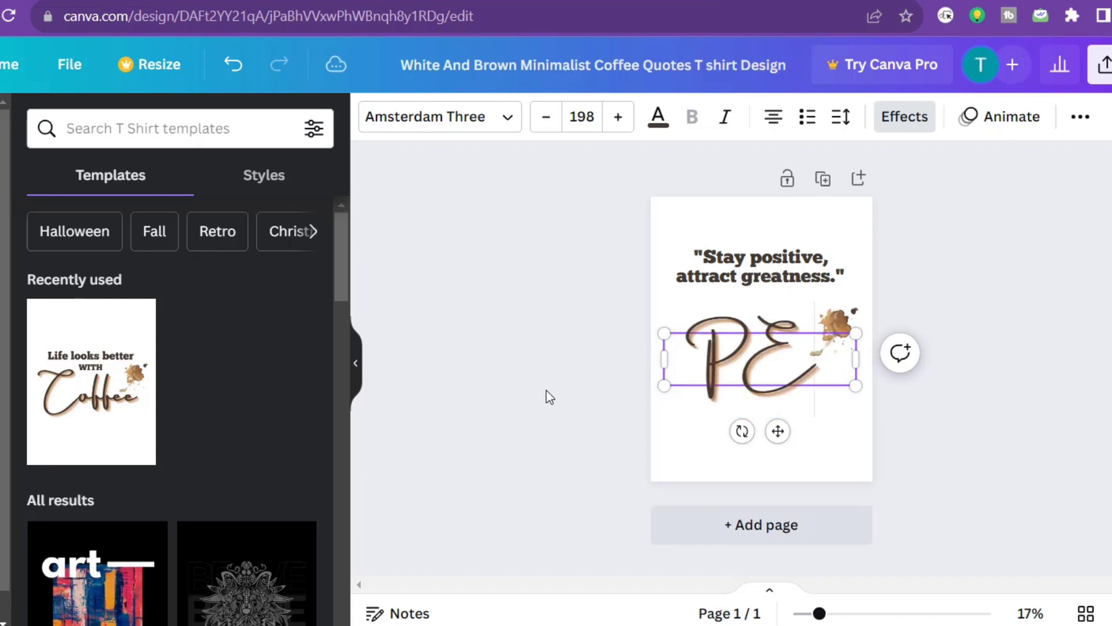
type("A")
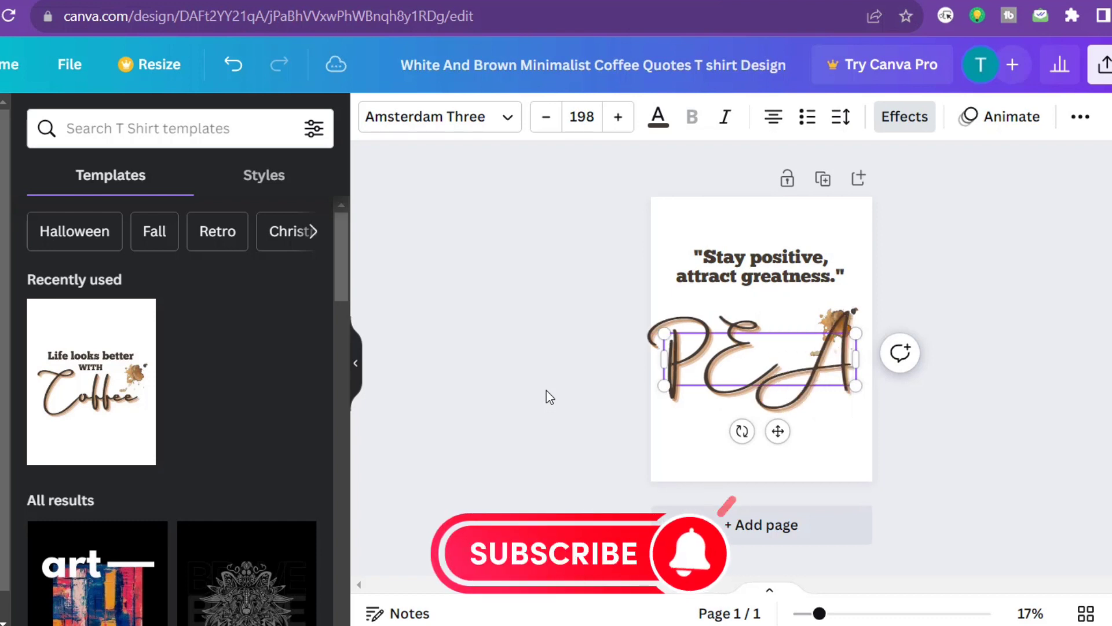
type("ce")
left_click(579, 368)
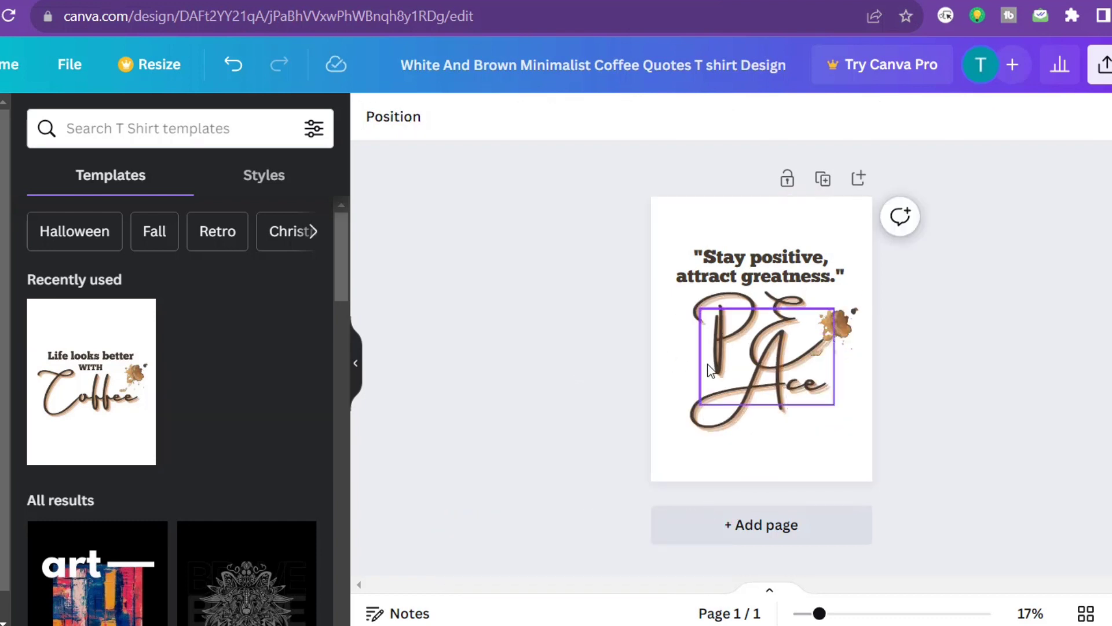
- Open the download options for the finished Canva design
left_click(1104, 64)
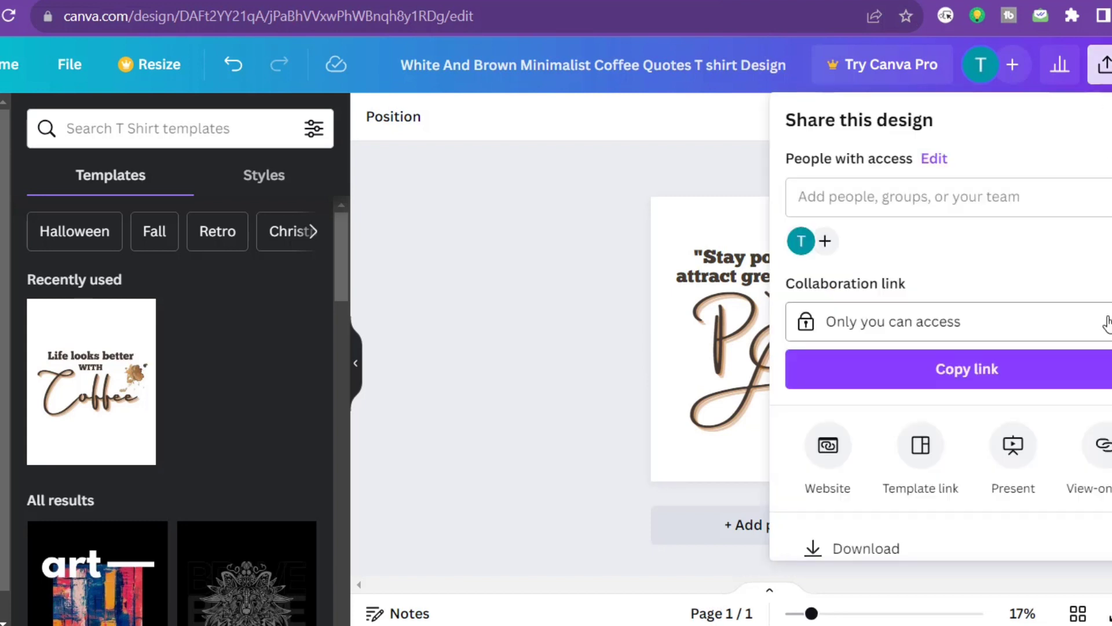
scroll(1107, 317, "down", 2)
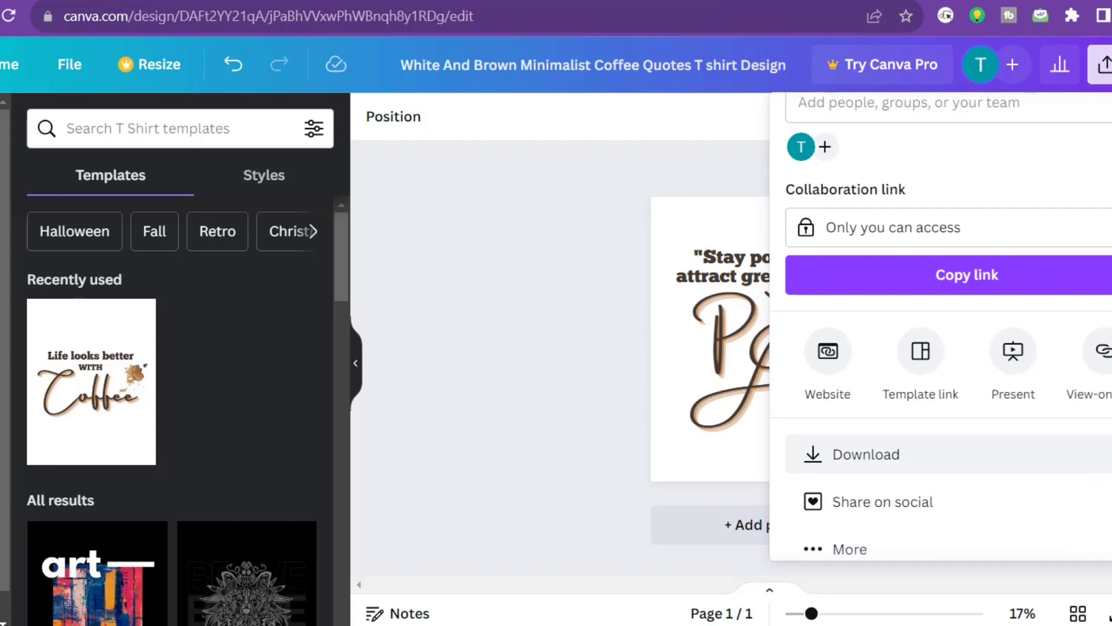
left_click(866, 454)
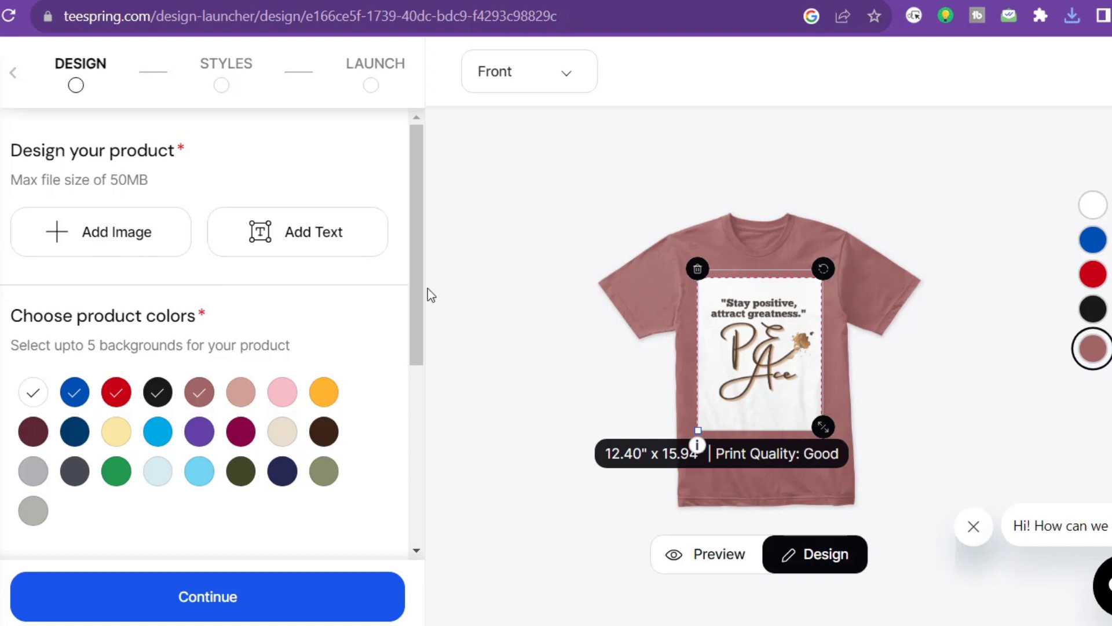
- On the Teespring shirt front, move the quote image down clear of the placeholder "TEXT" element and delete that element
left_click_drag(771, 355, 791, 463)
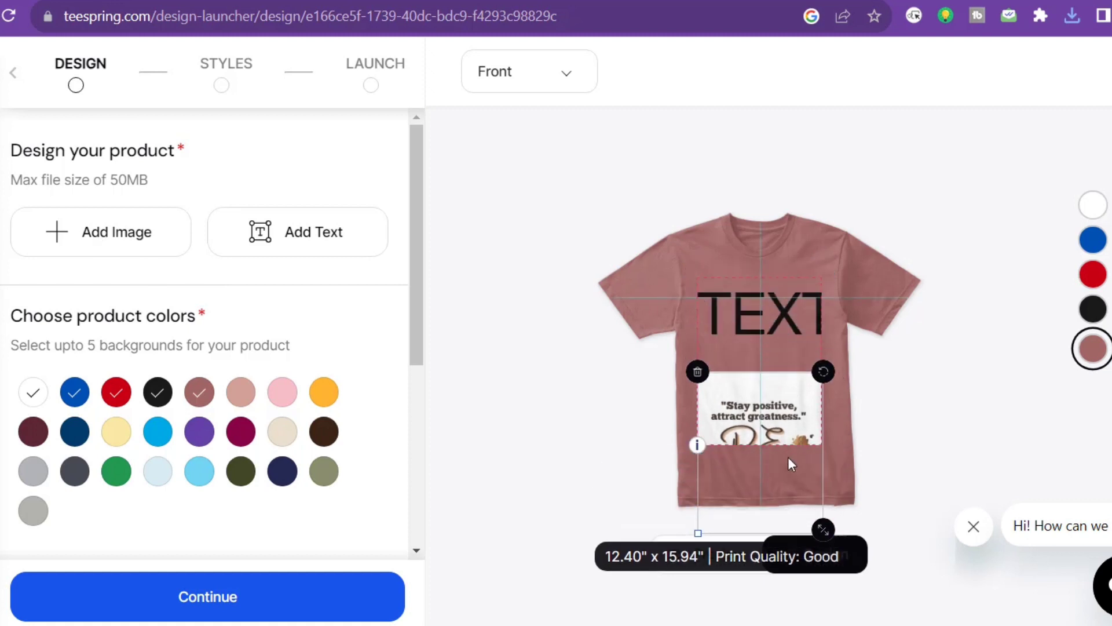
left_click(819, 313)
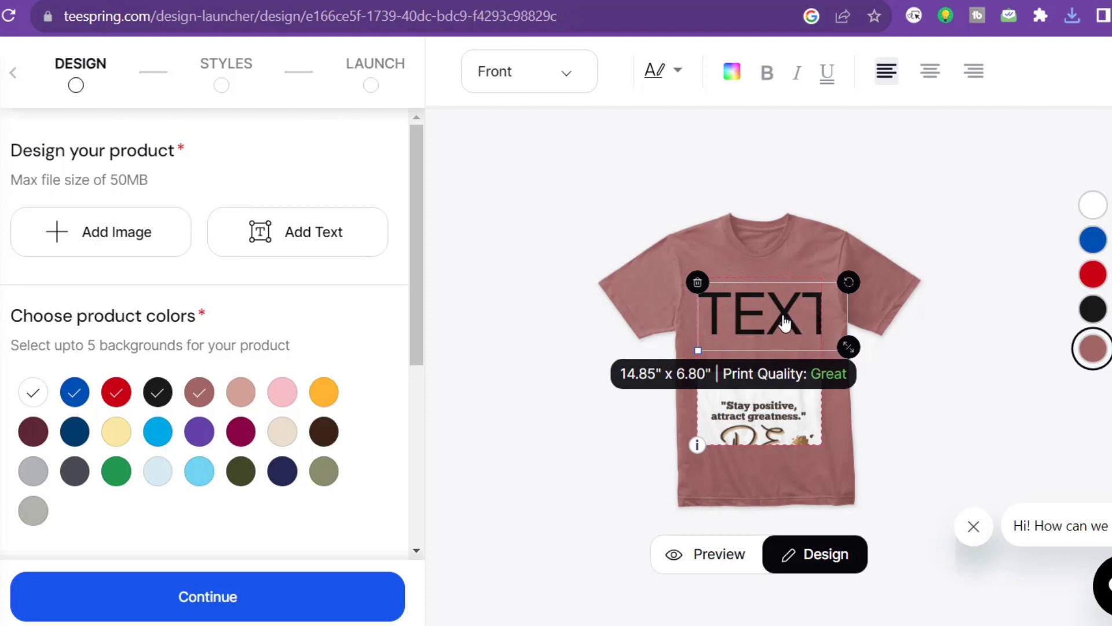
left_click(697, 282)
- Move the quote image back up and fine-tune its position, centred on the shirt's chest
left_click(743, 420)
left_click_drag(743, 421, 750, 316)
left_click(620, 365)
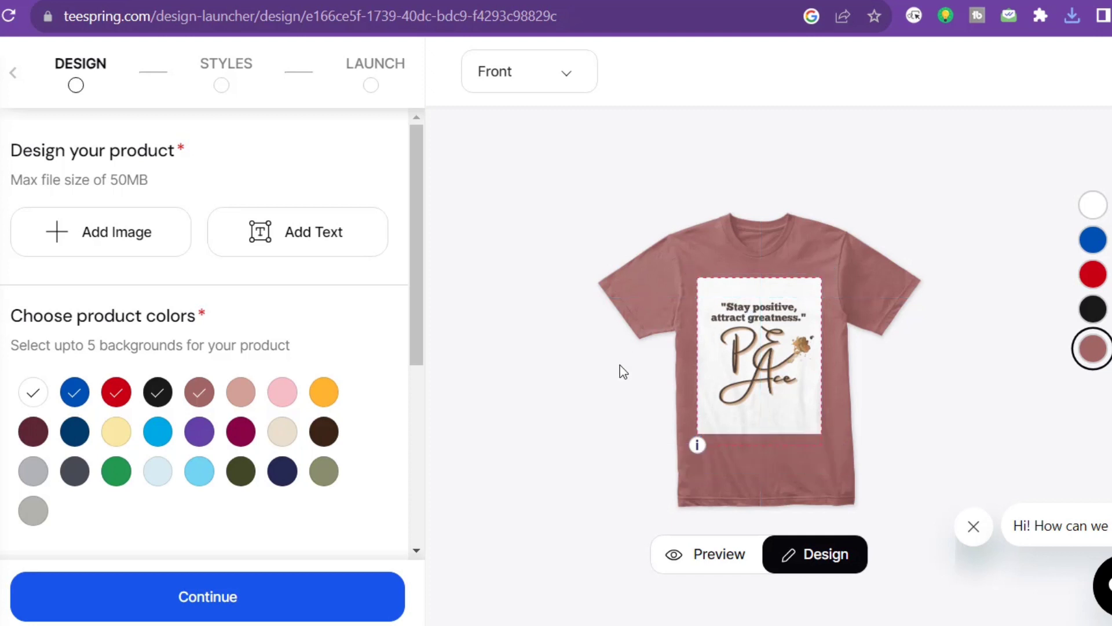
left_click_drag(759, 374, 755, 371)
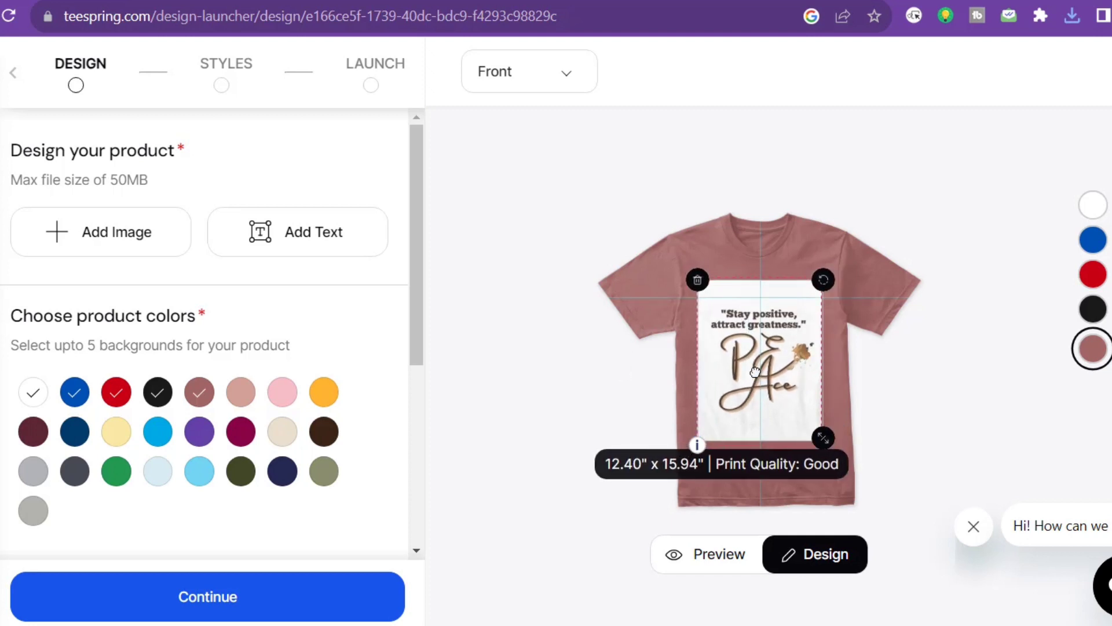
left_click(577, 373)
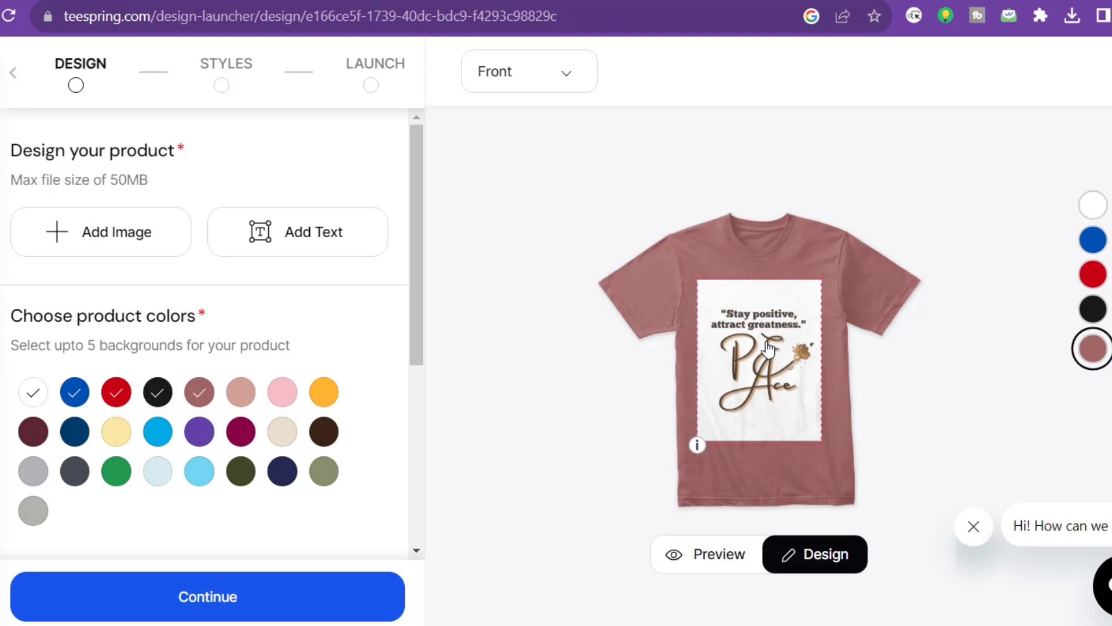
left_click_drag(769, 346, 773, 337)
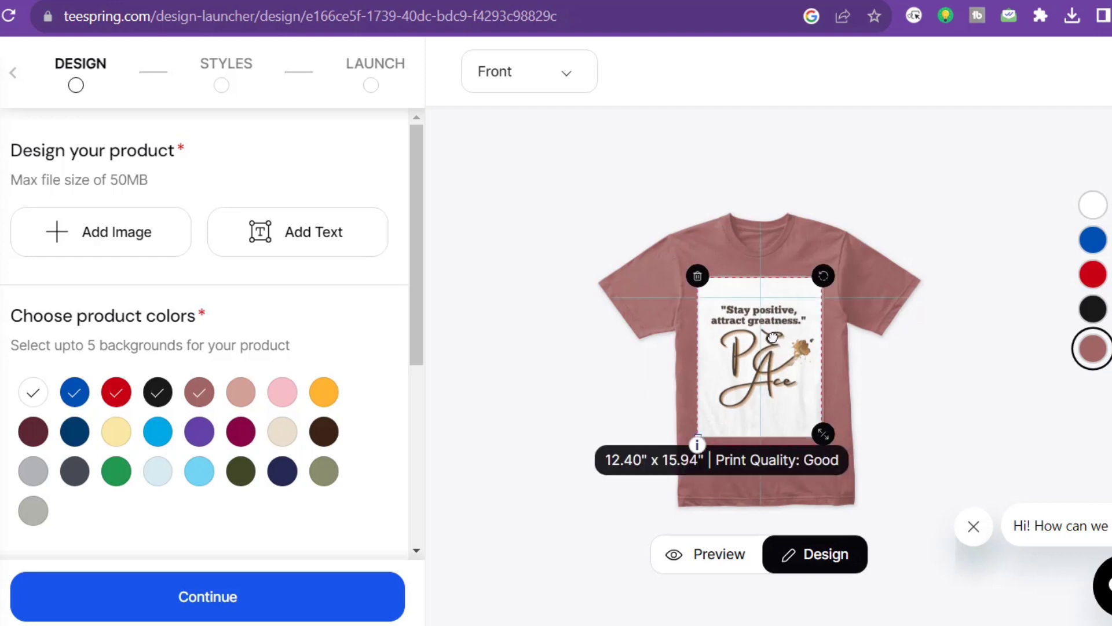
left_click(576, 370)
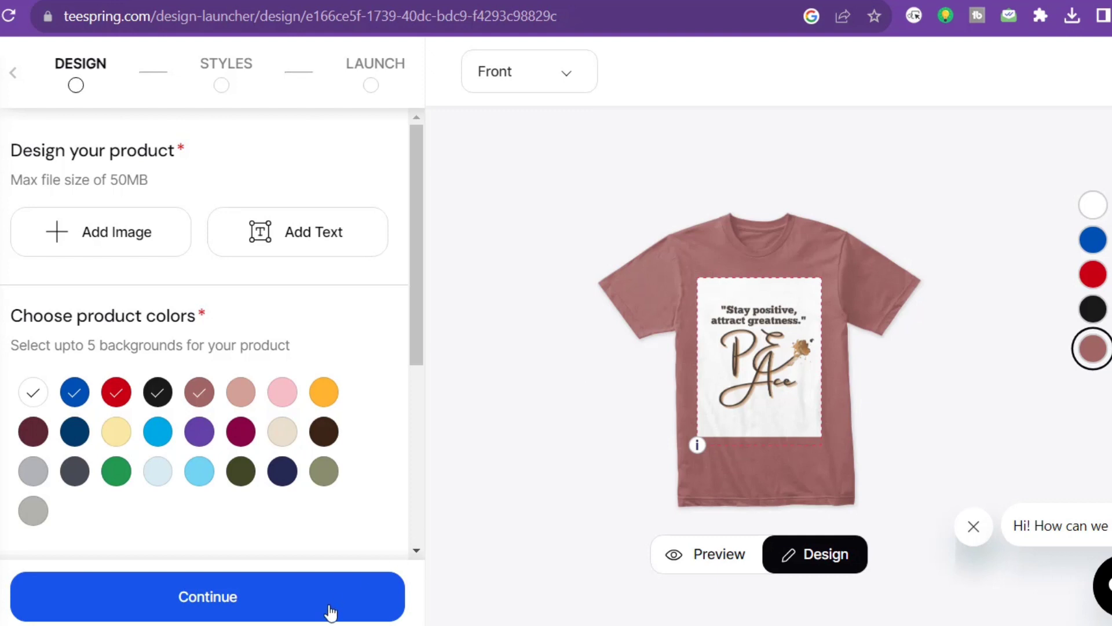
- Continue the product to the launch stage and title the new listing "Peace best positive"
left_click_drag(416, 272, 425, 474)
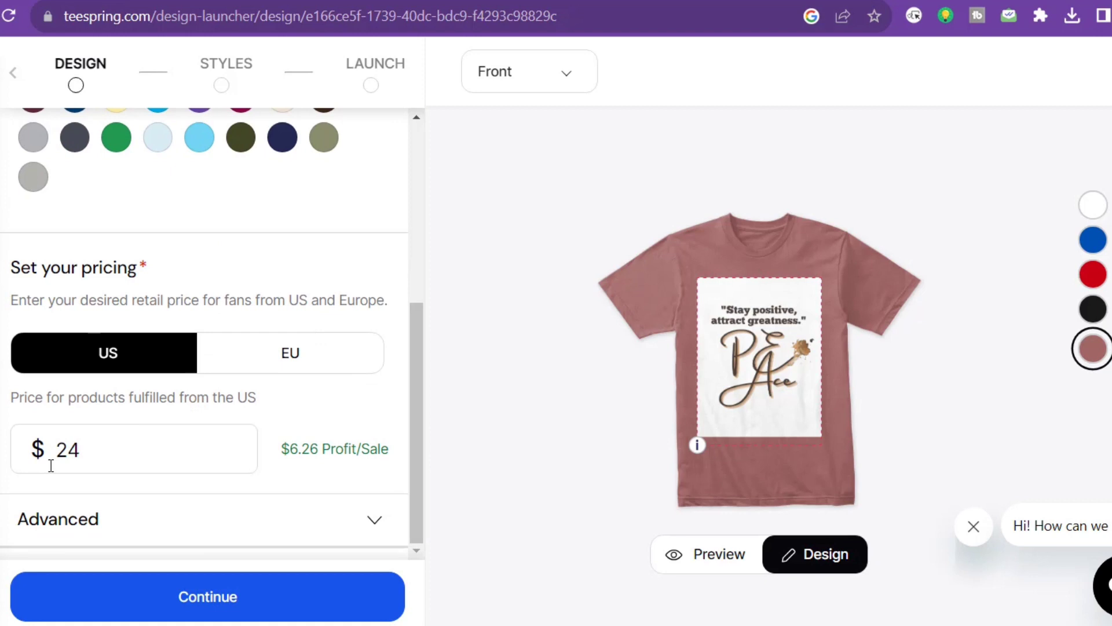
left_click(262, 614)
left_click(112, 266)
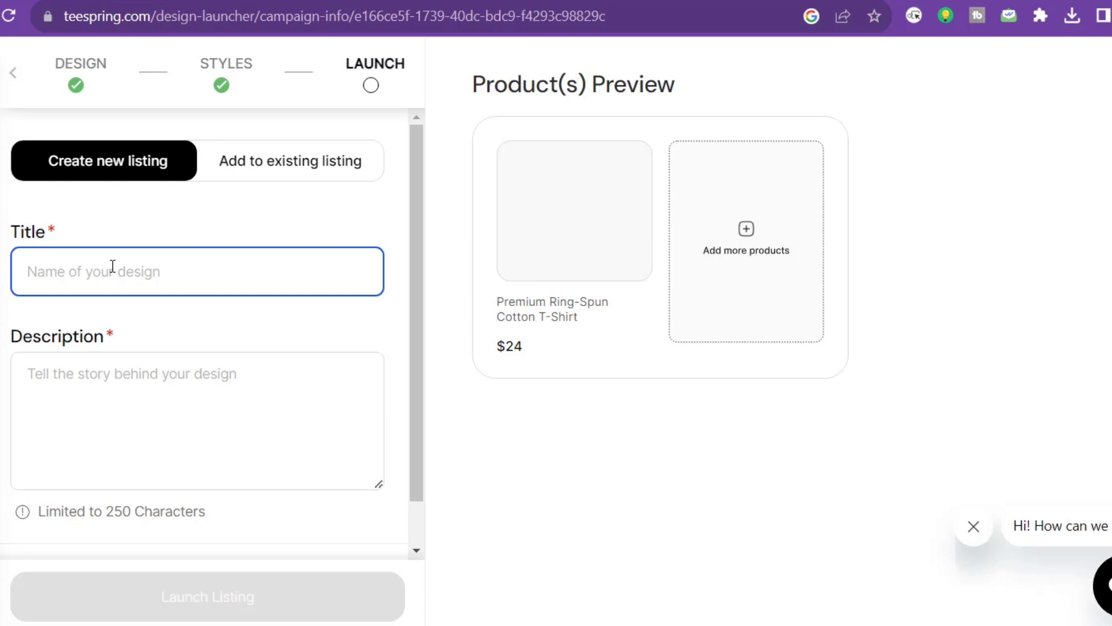
type("Peace")
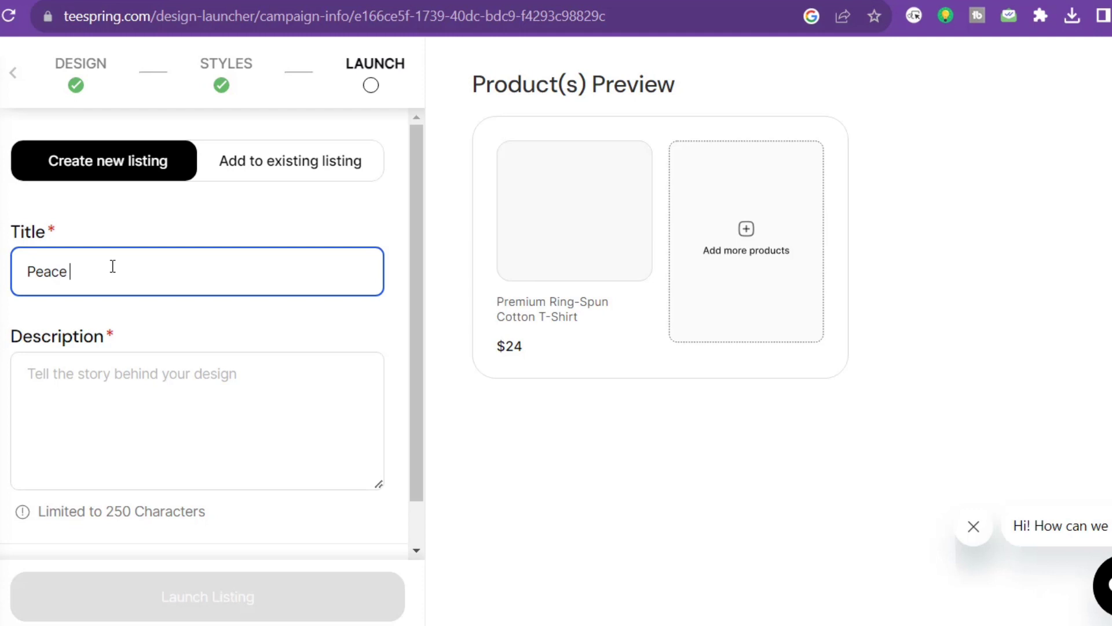
type(" best positive")
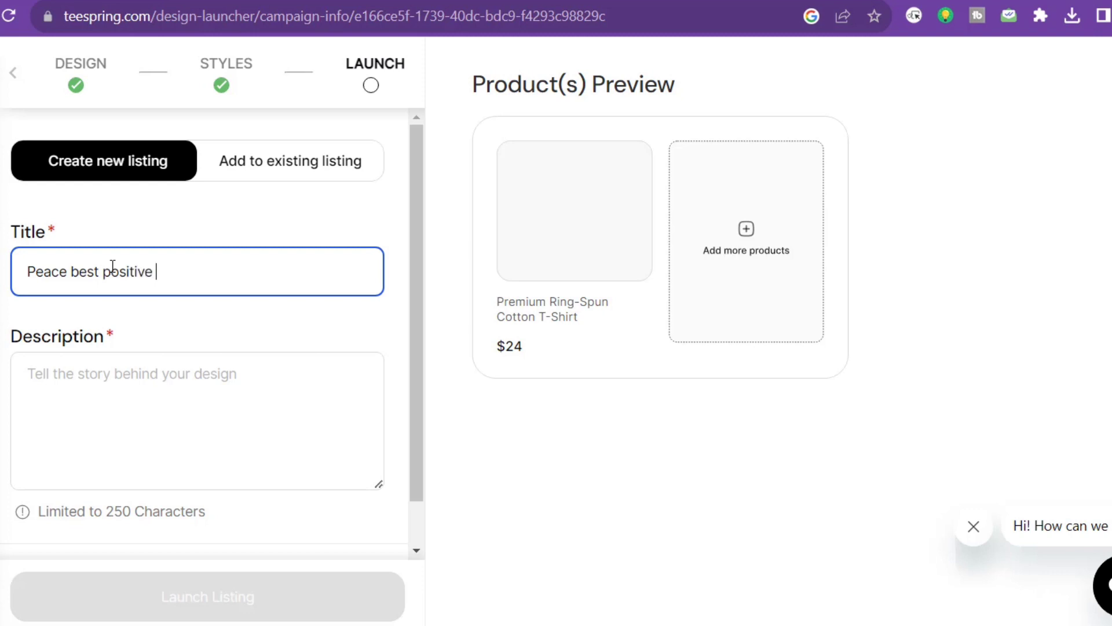
- Fill the listing description with the ChatGPT quotes from "Embrace change, fear regrets." through "Tomorrow's success starts with today." and launch the listing
left_click(152, 380)
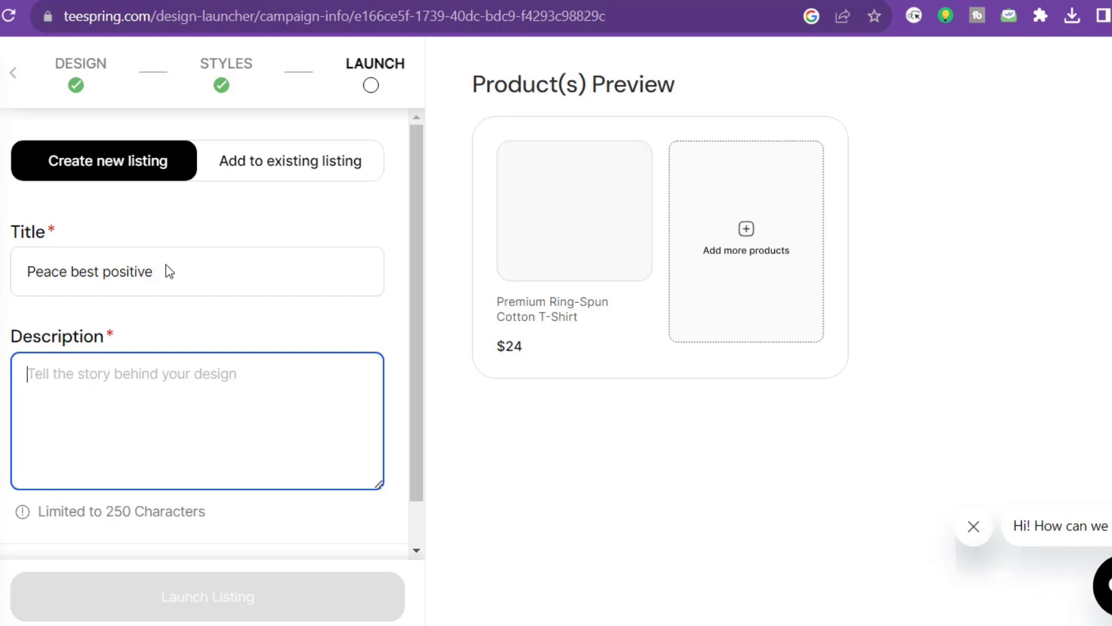
left_click(194, 1)
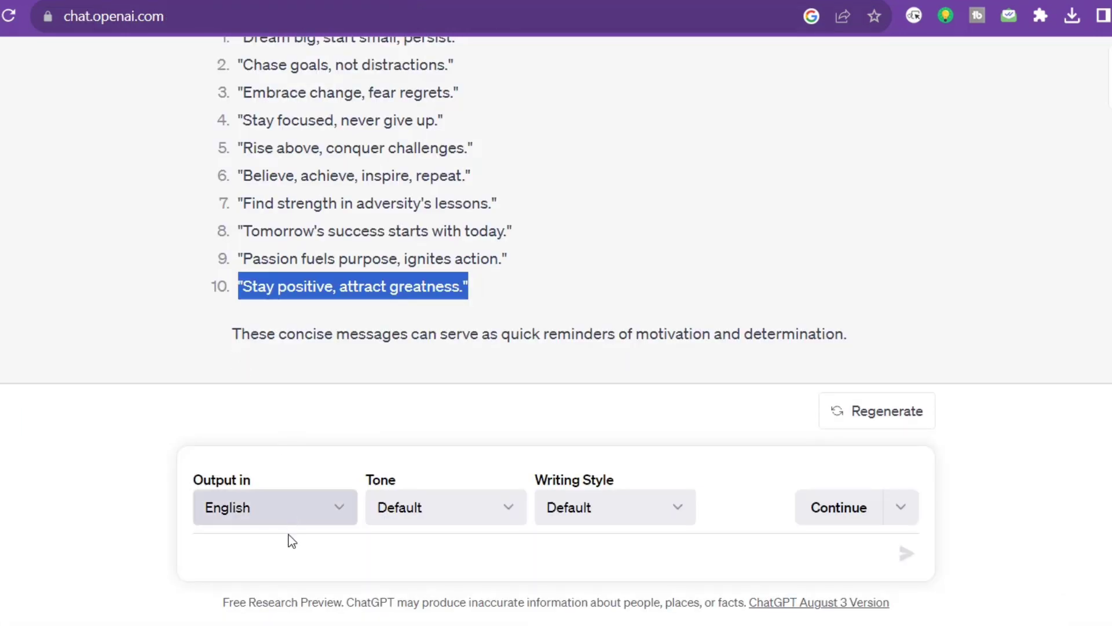
left_click(280, 557)
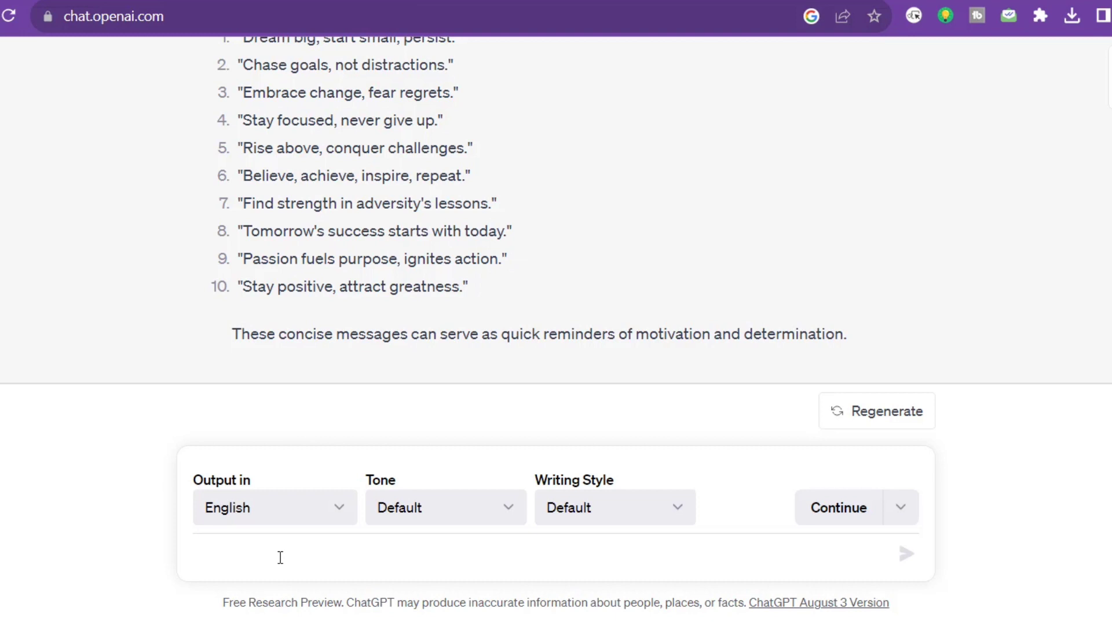
left_click(232, 1)
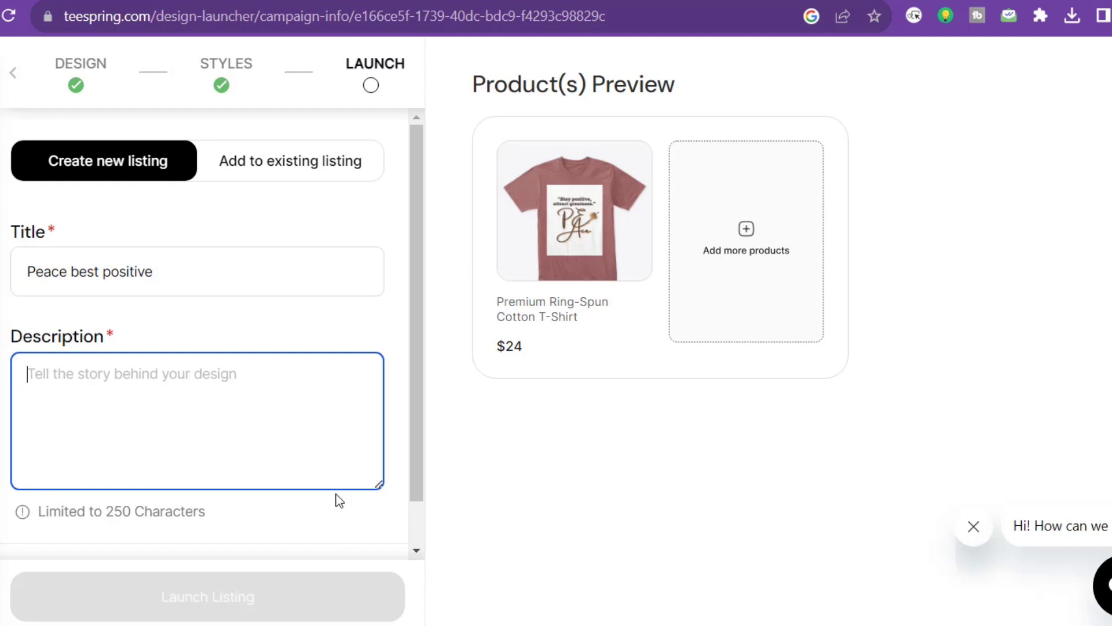
scroll(408, 427, "down", 1)
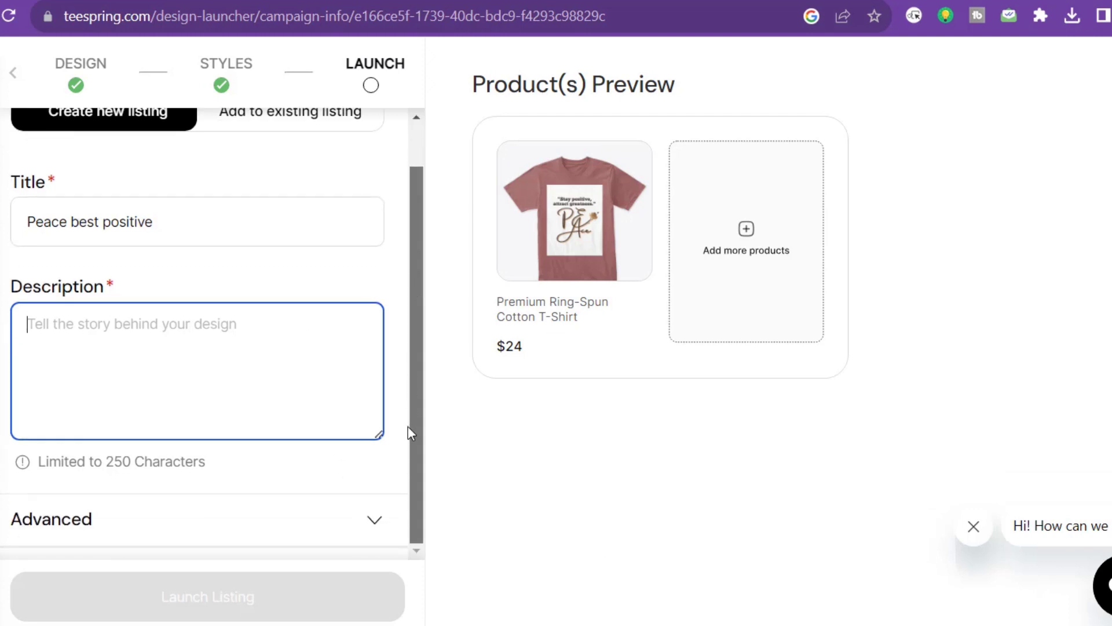
key("ctrl+v")
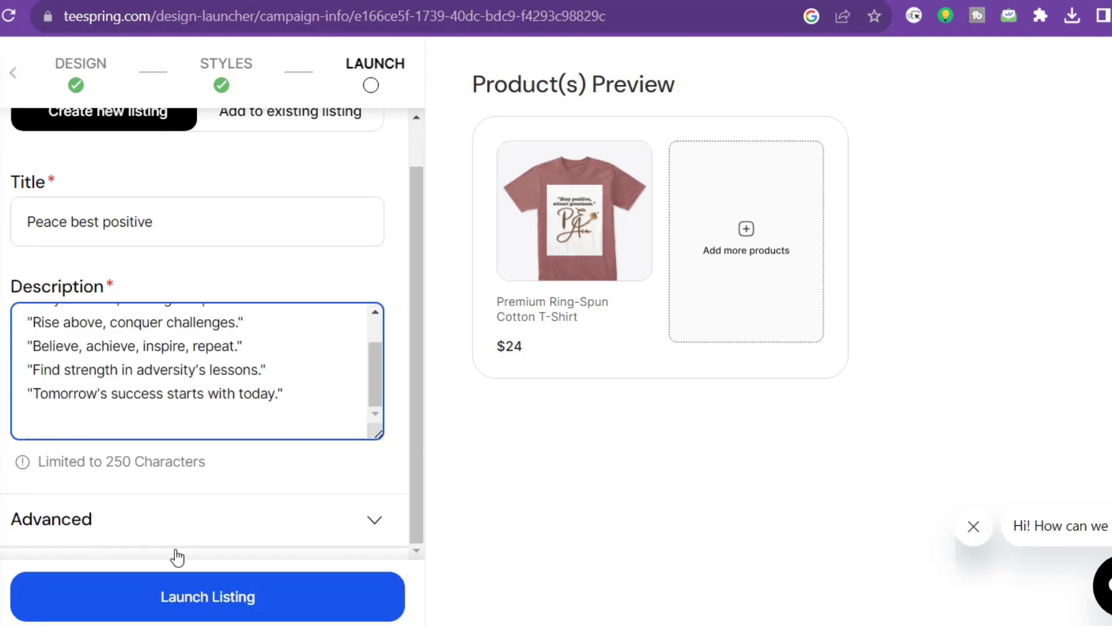
left_click(230, 603)
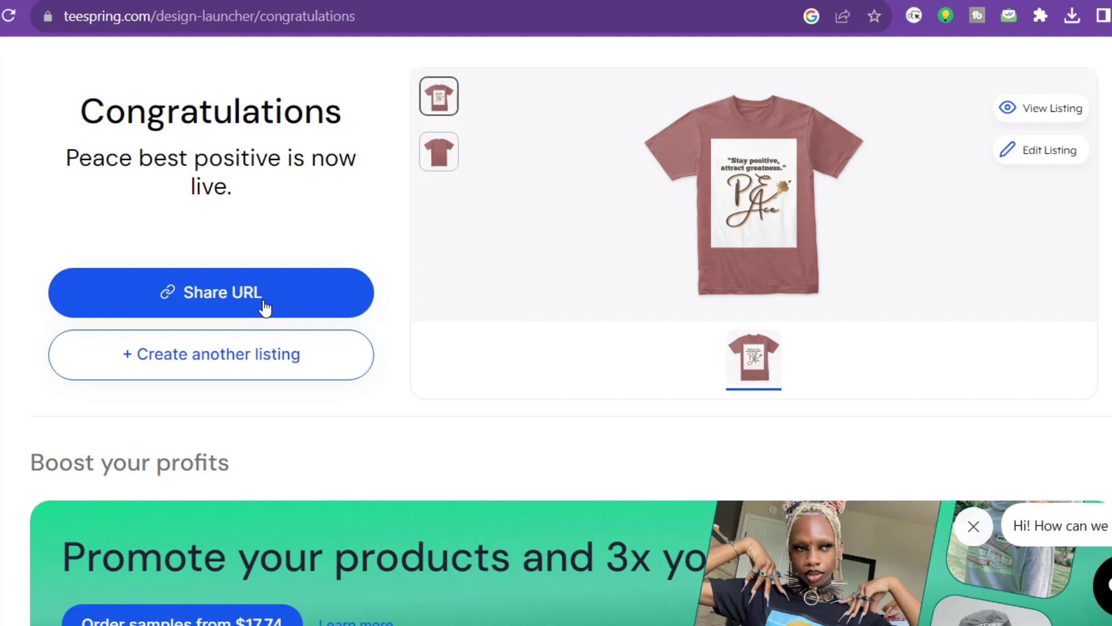
- Examine the promo code offer's code, discount amount and expiration choices on the launch confirmation page
scroll(653, 528, "down", 6)
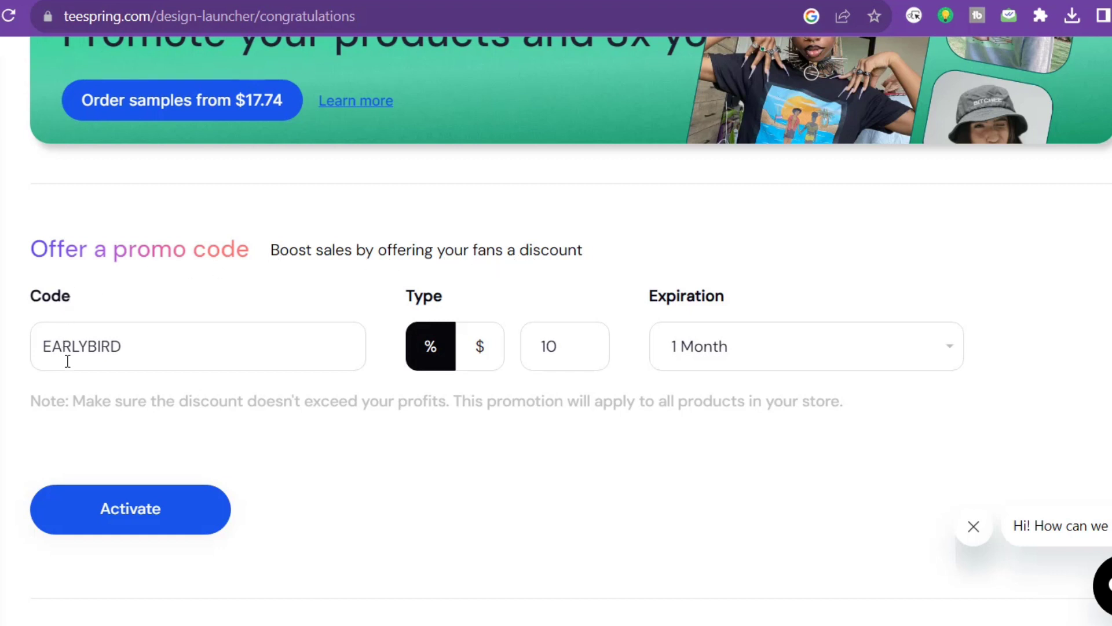
left_click(125, 346)
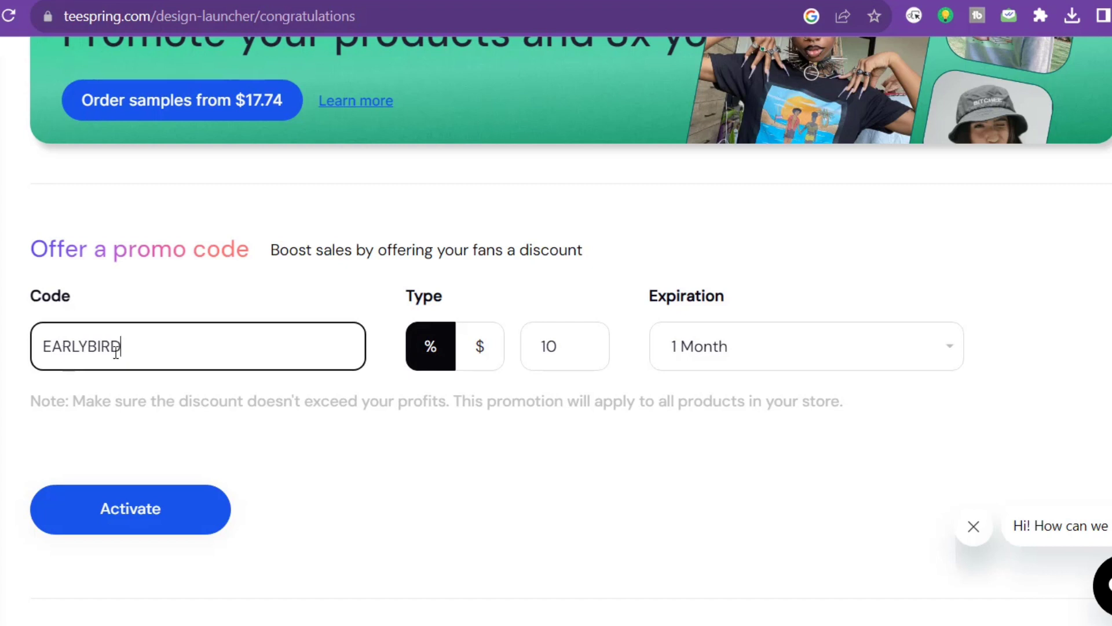
left_click(556, 347)
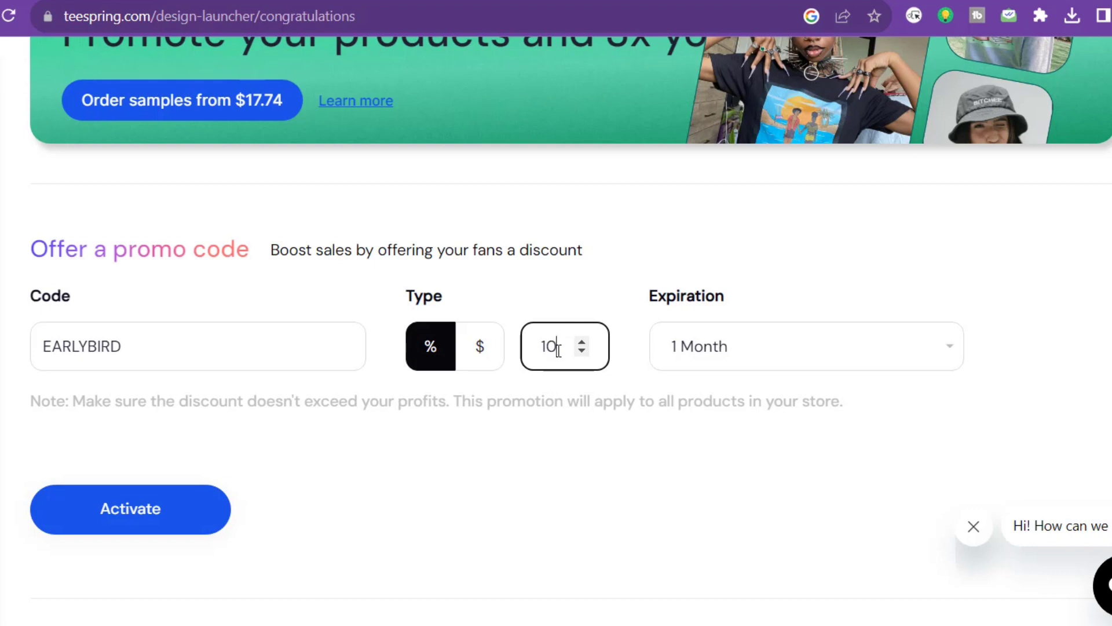
left_click(954, 347)
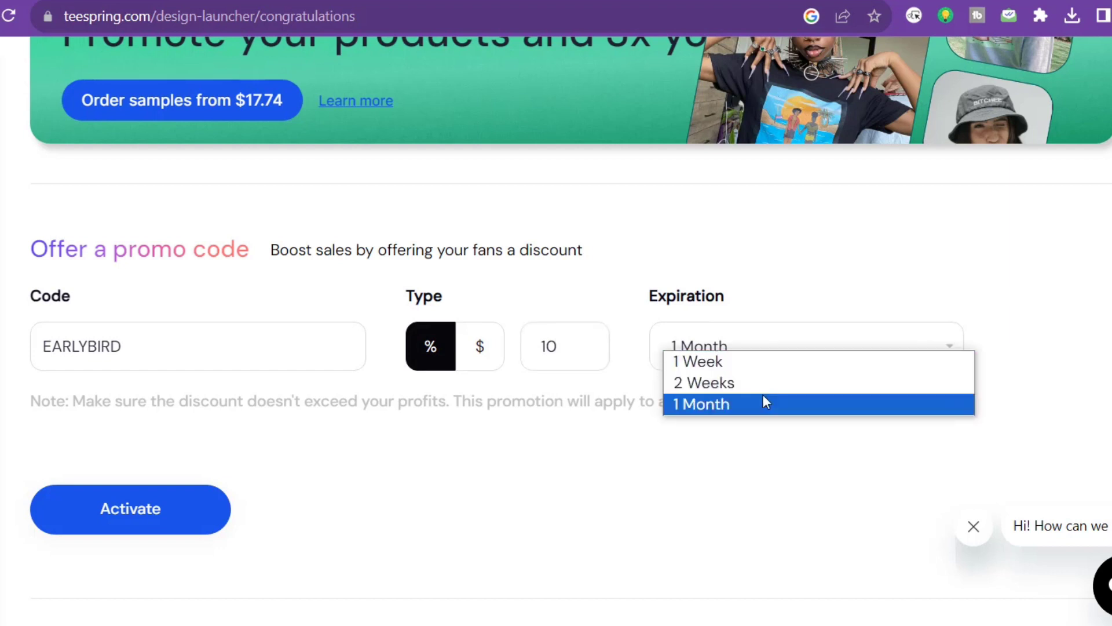
left_click(716, 426)
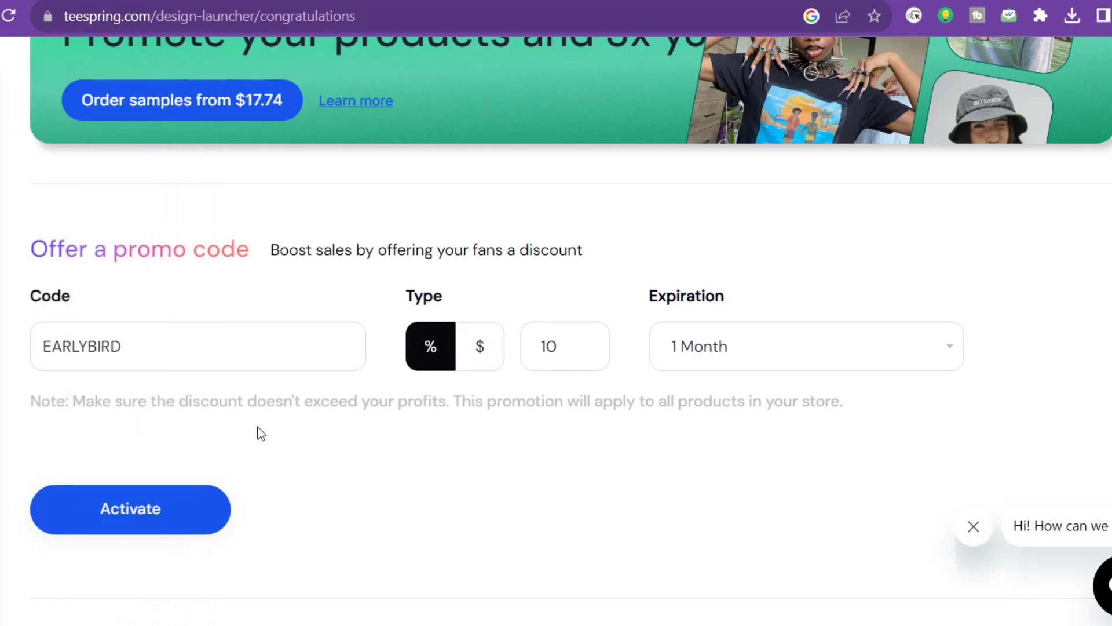
- Open the live "Peace best positive" listing and preview the T-shirt in black, red and Royal blue
scroll(570, 329, "up", 8)
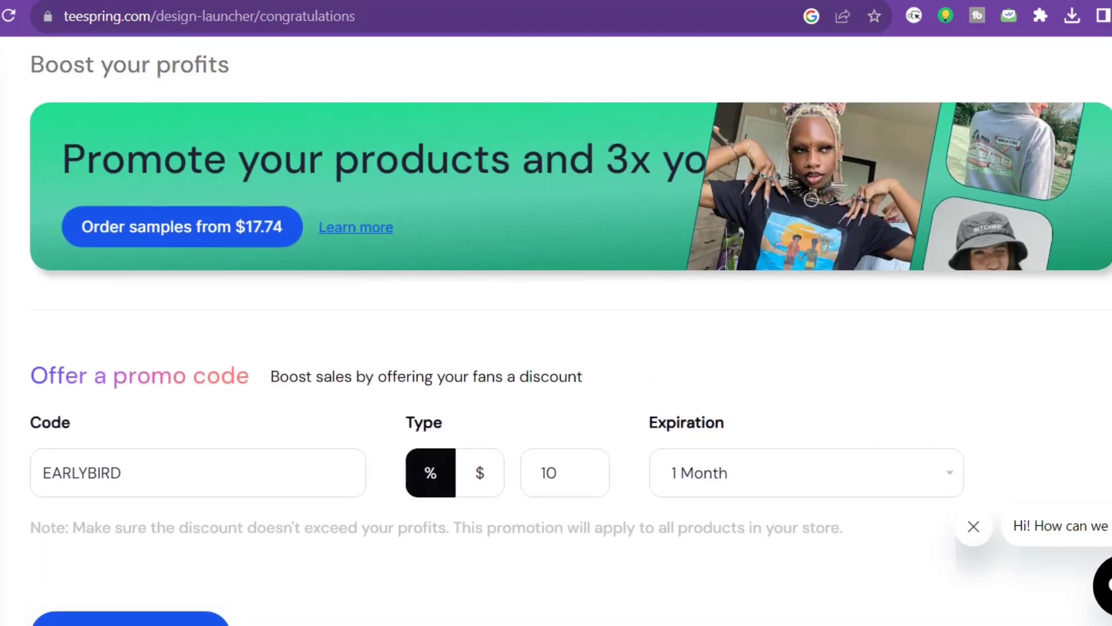
scroll(570, 328, "up", 2)
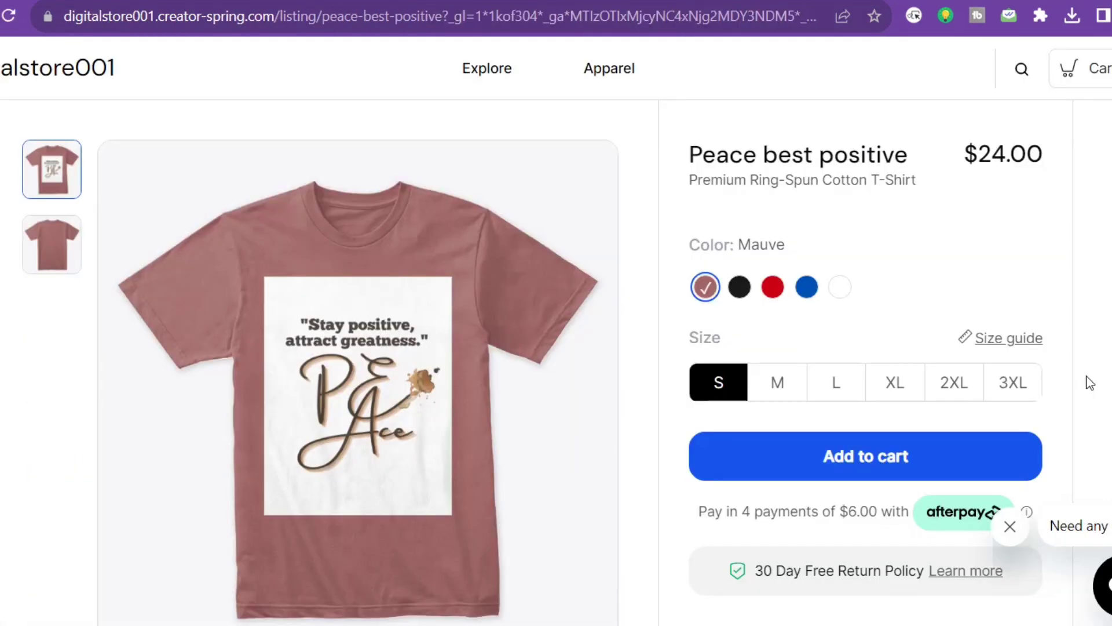
scroll(546, 371, "down", 1)
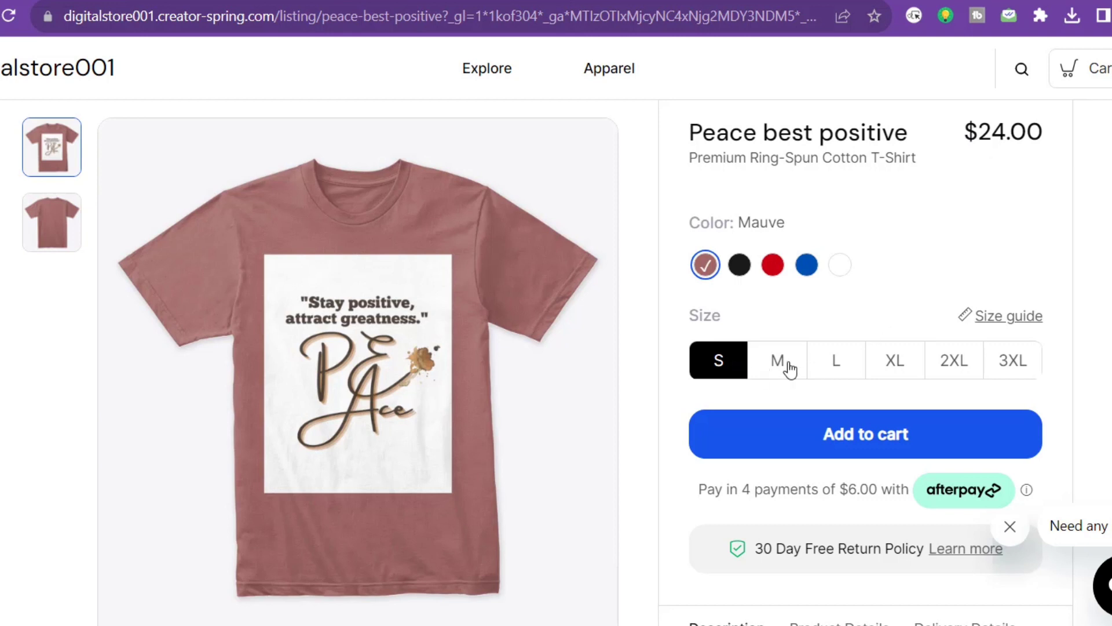
left_click(739, 266)
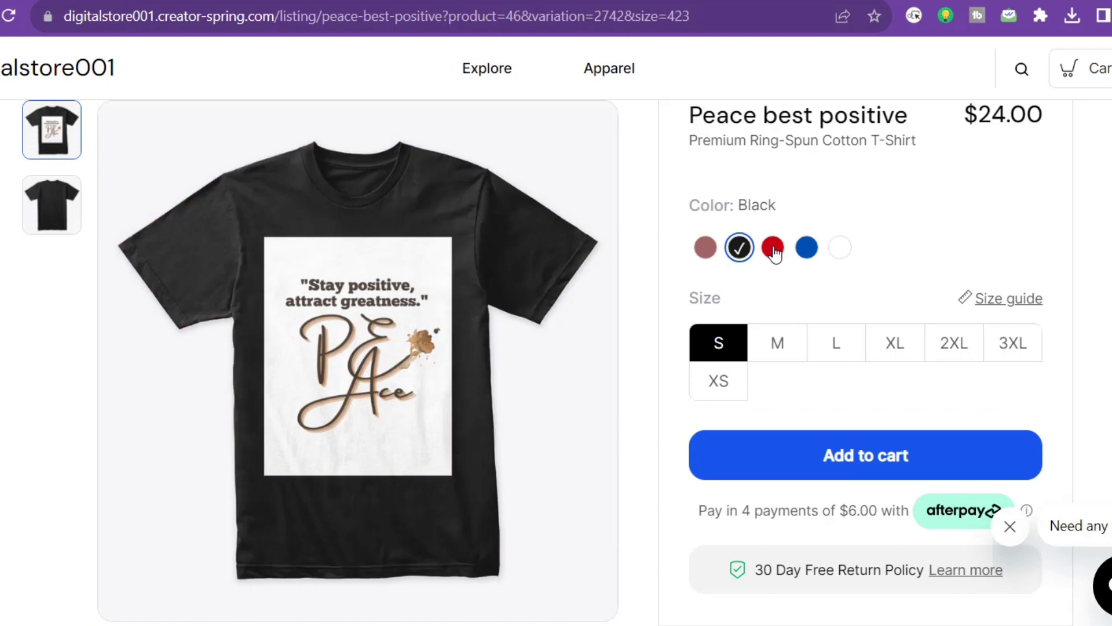
left_click(775, 250)
left_click(816, 252)
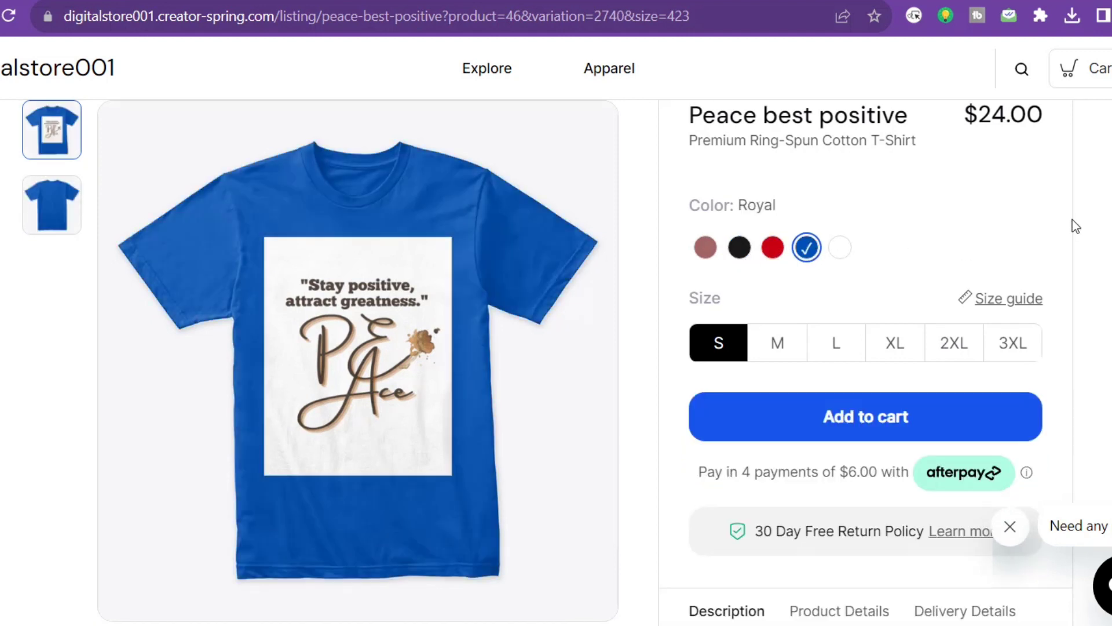
- Review the live listing page, checking the description quotes, the size options and the shirt image
scroll(546, 361, "down", 2)
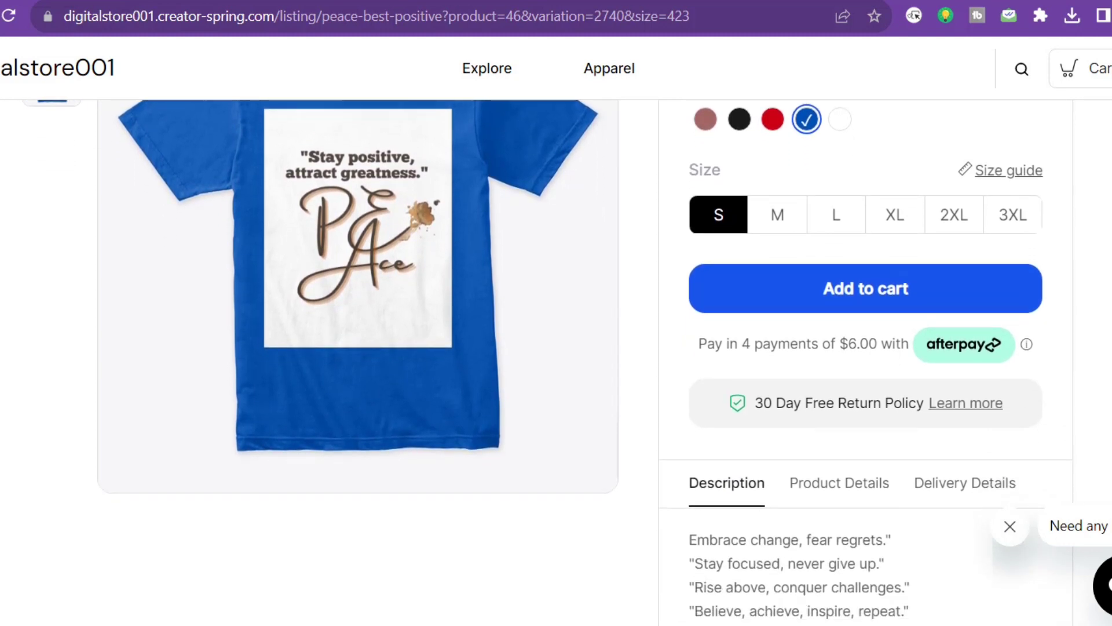
scroll(546, 357, "down", 5)
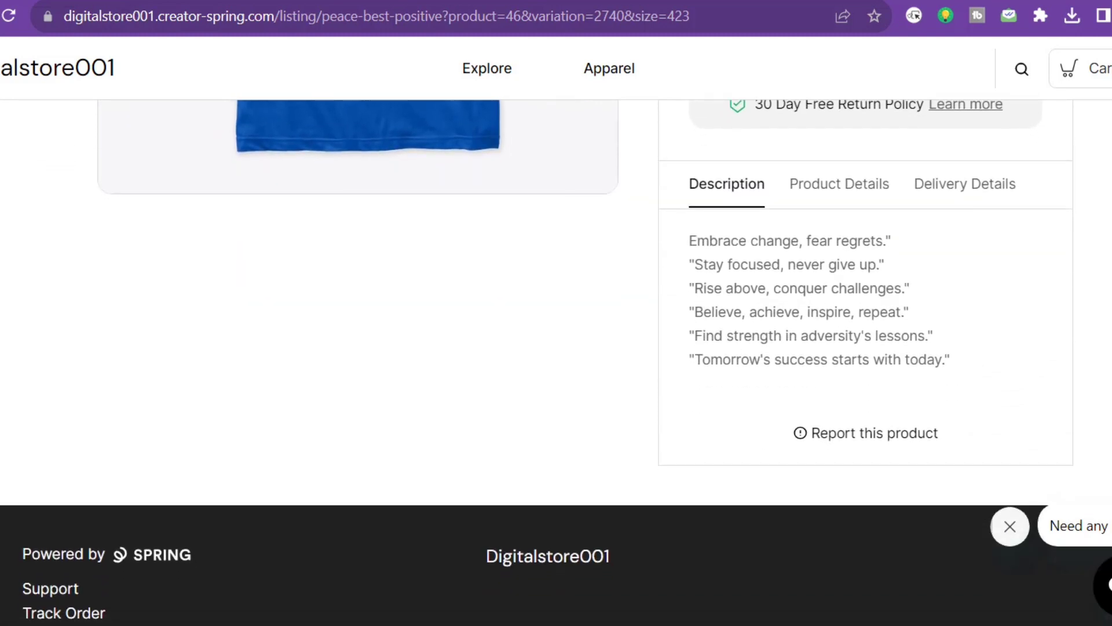
scroll(537, 362, "up", 1)
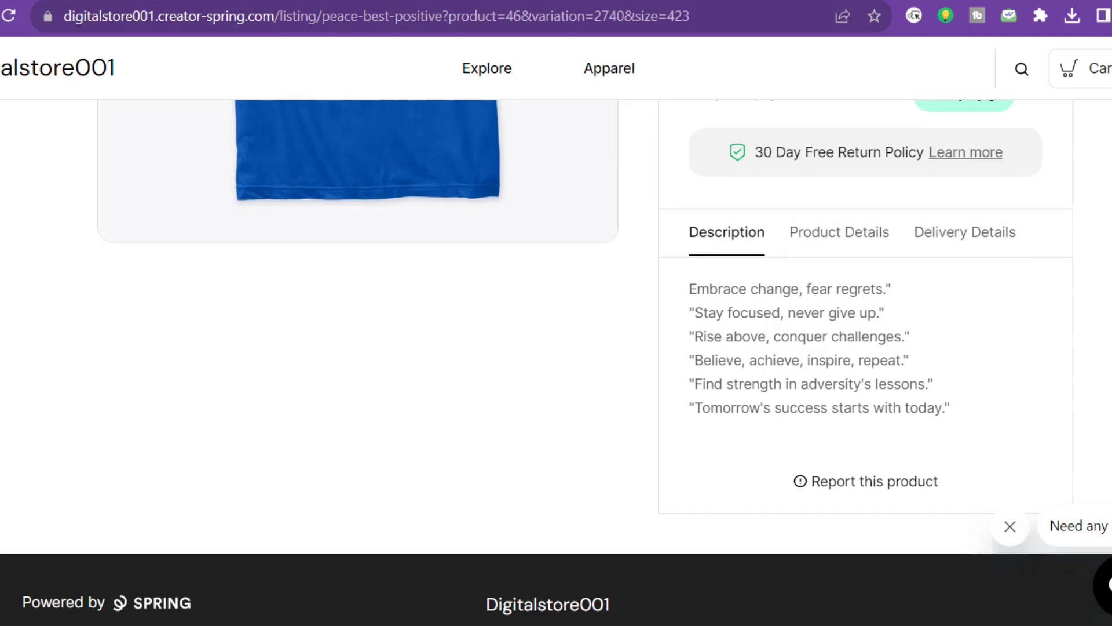
scroll(556, 347, "up", 2)
scroll(811, 394, "up", 4)
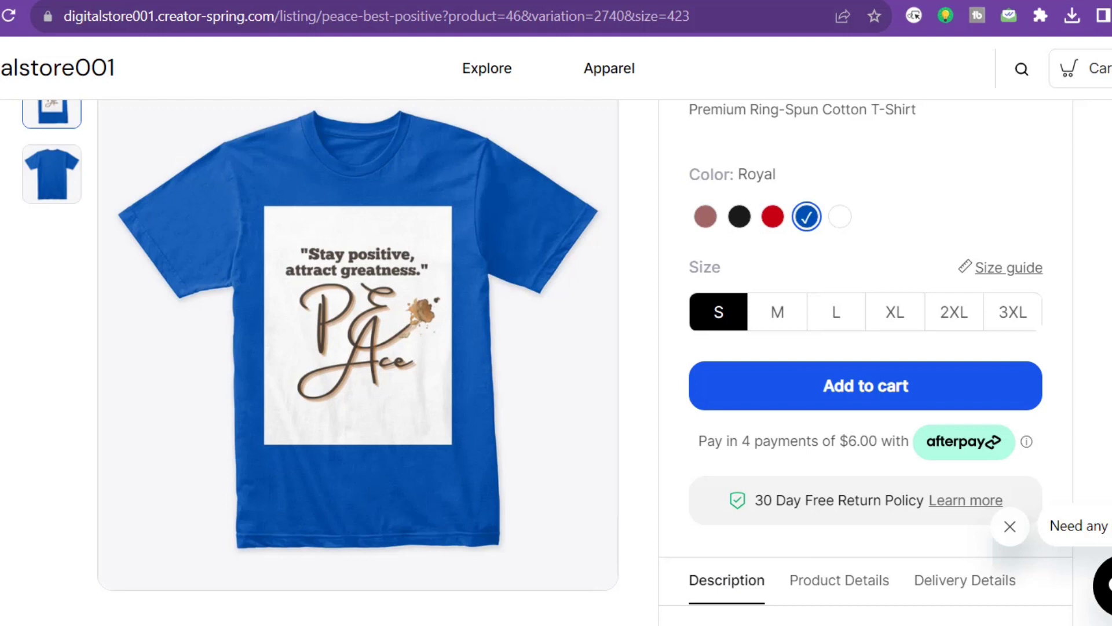
scroll(556, 347, "up", 1)
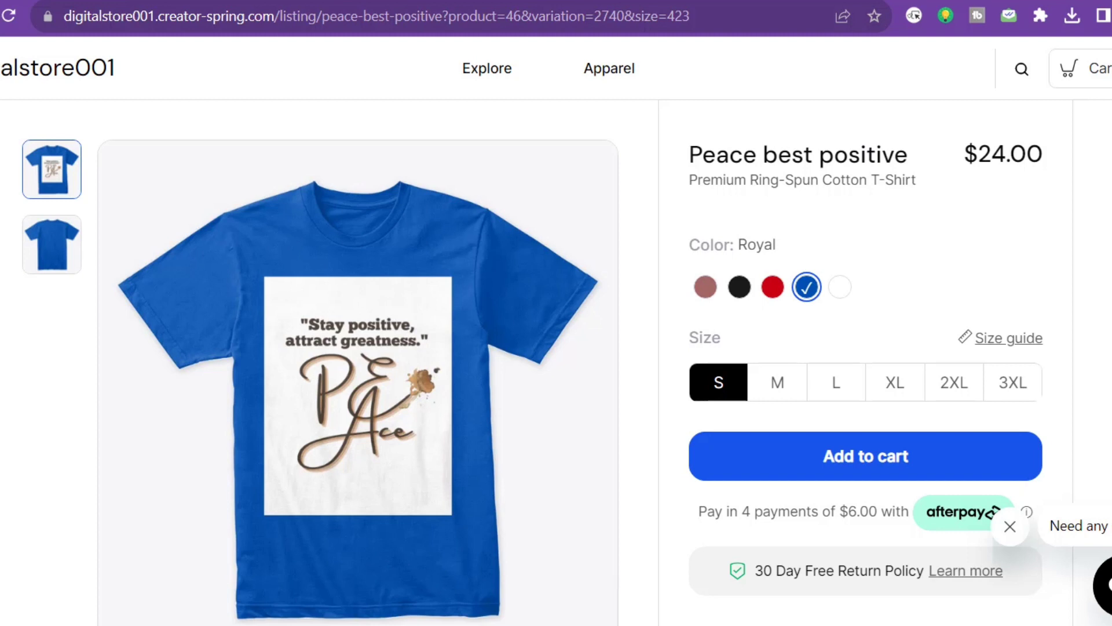
scroll(556, 348, "down", 1)
scroll(556, 348, "up", 1)
- Highlight the live listing's web address, clear the selection and look over the product page once more
left_click(499, 30)
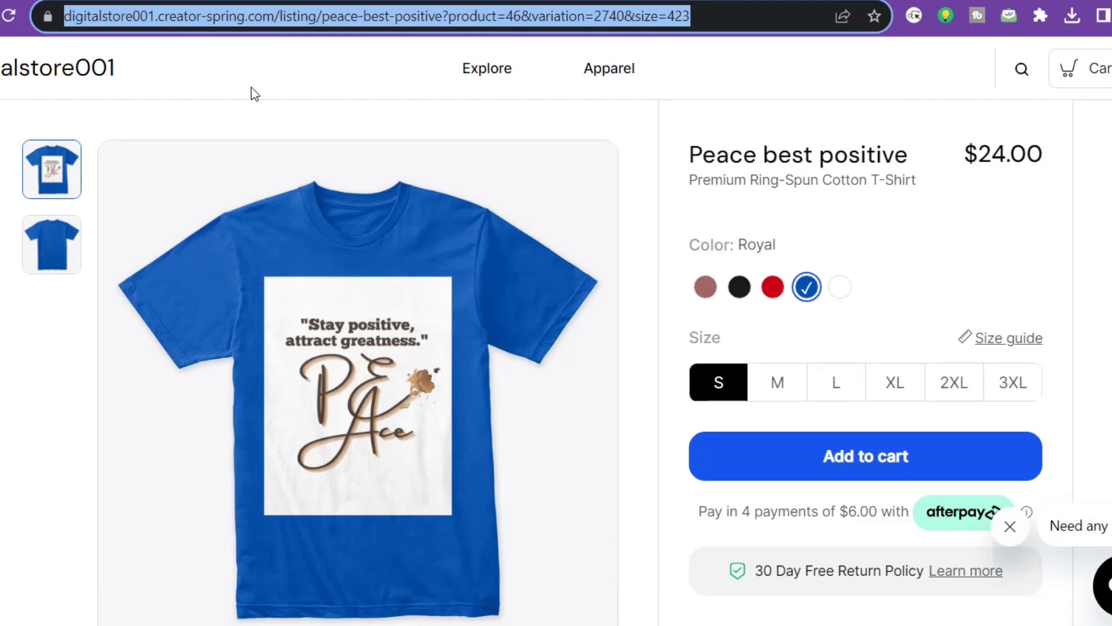
left_click(3, 226)
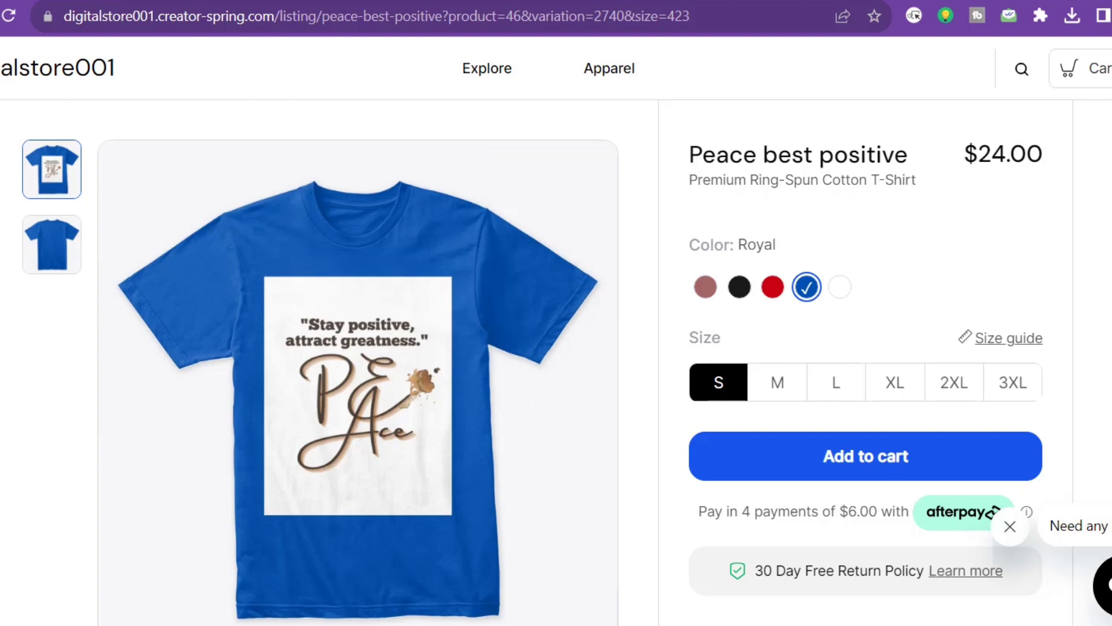
scroll(556, 348, "down", 5)
scroll(556, 348, "up", 5)
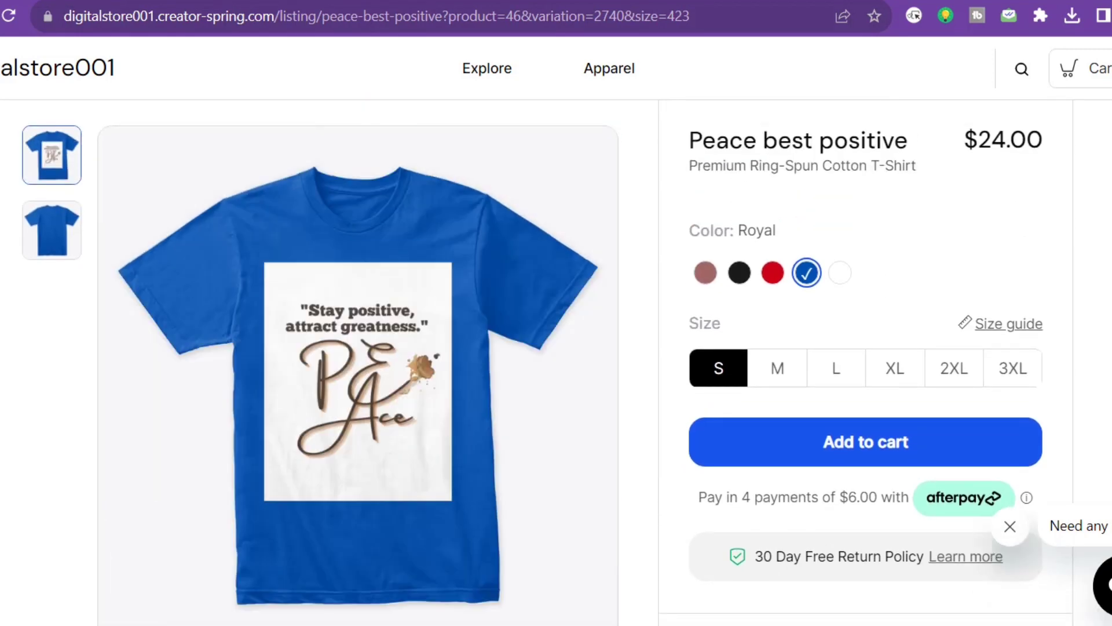